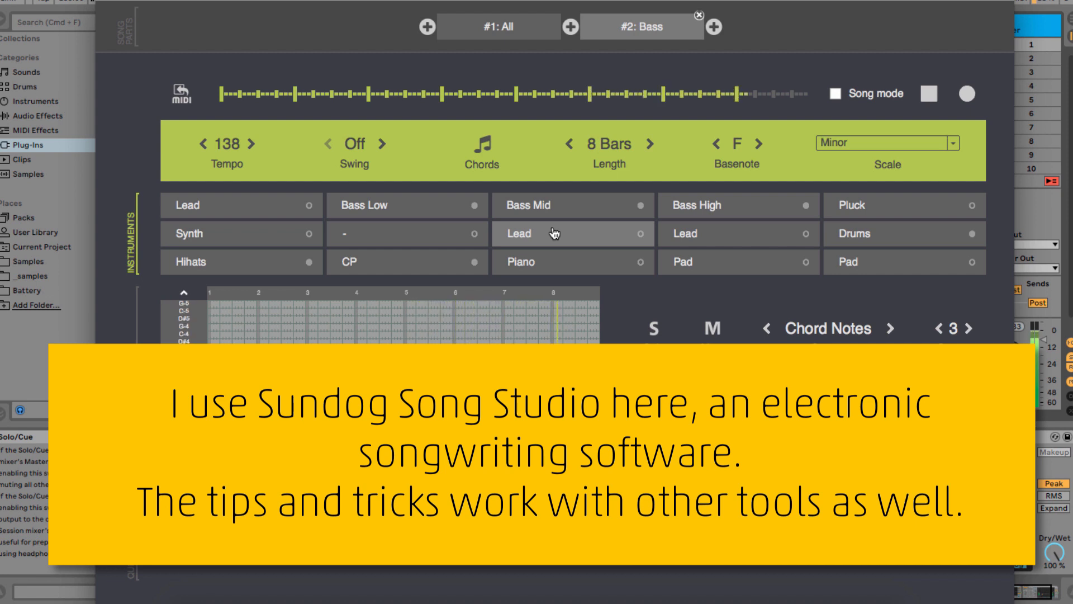
Step: Stop the song, play through the Bass part's F minor chord progression in the chord editor, and keep the chords
{"action": "key", "text": "space"}
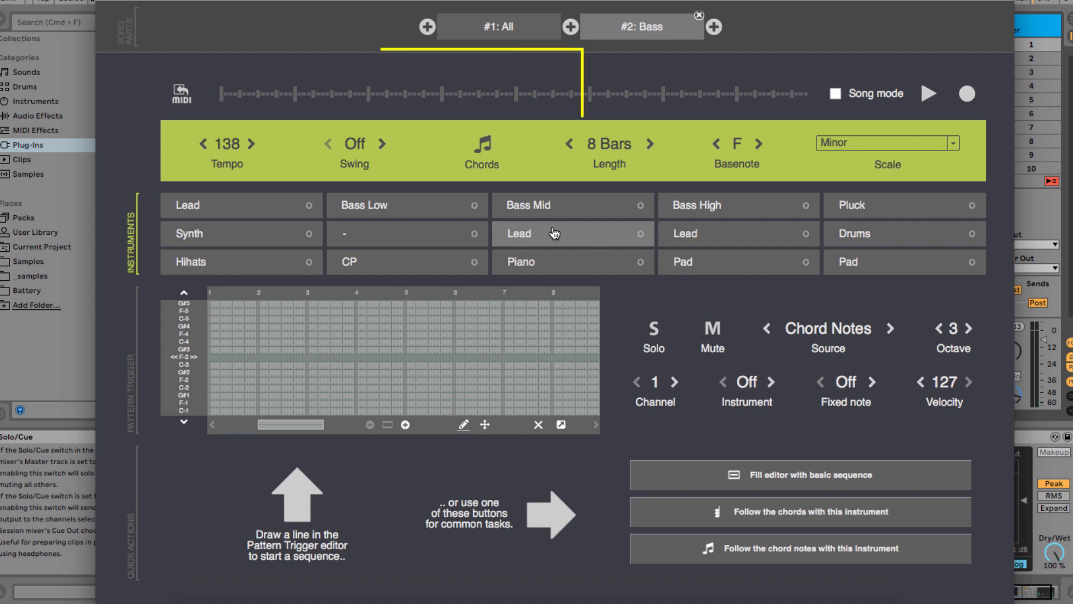
{"action": "left_click", "coordinate": [482, 146]}
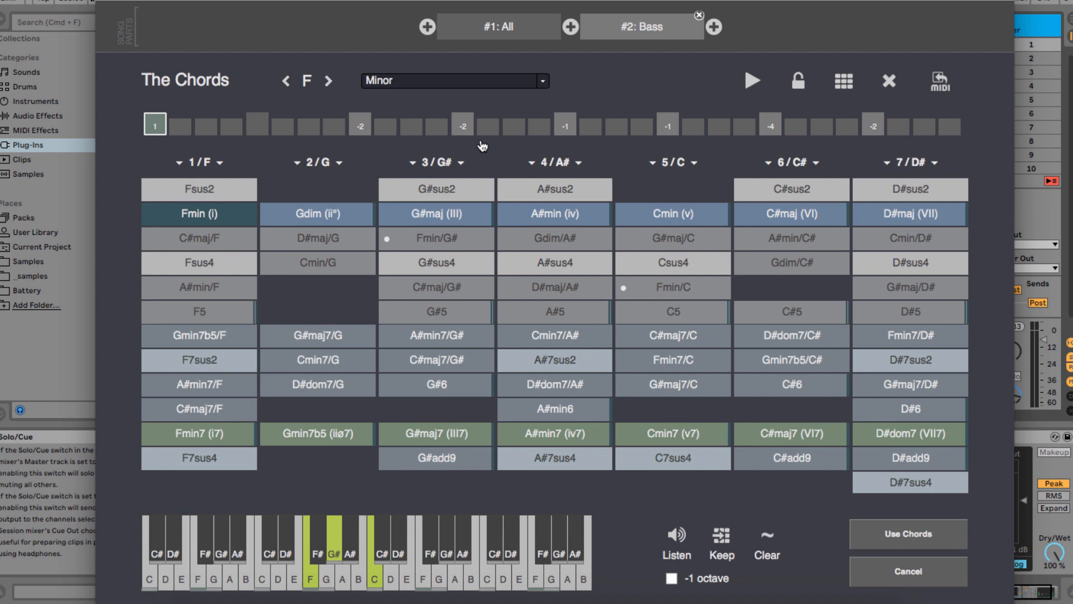
{"action": "key", "text": "space"}
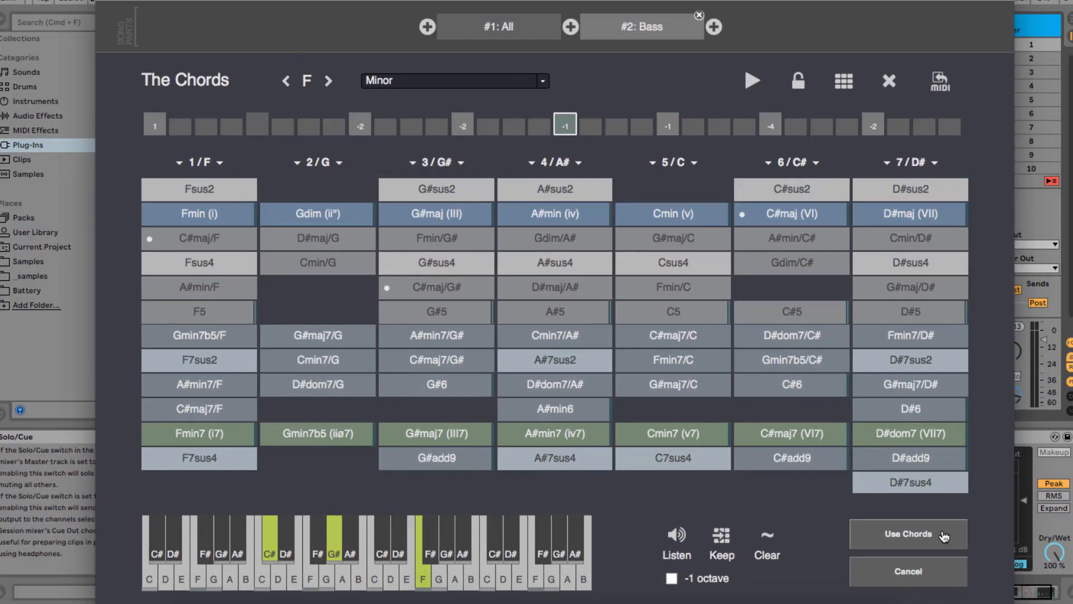
{"action": "left_click", "coordinate": [944, 536]}
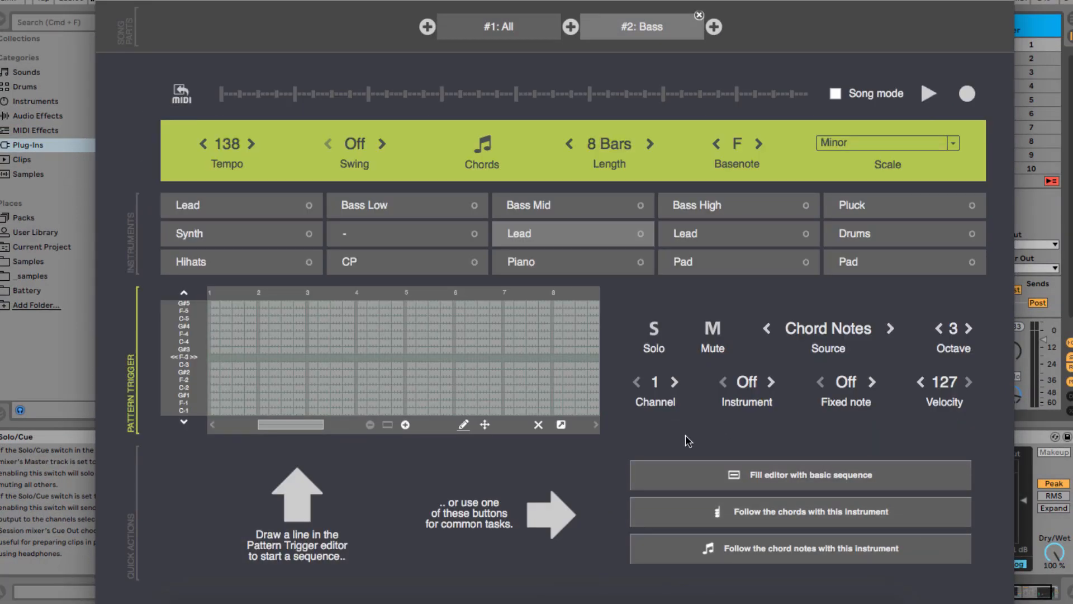
Step: Play the Bass Low instrument's pattern within the full mix and soloed to compare how it sounds
{"action": "left_click", "coordinate": [401, 208]}
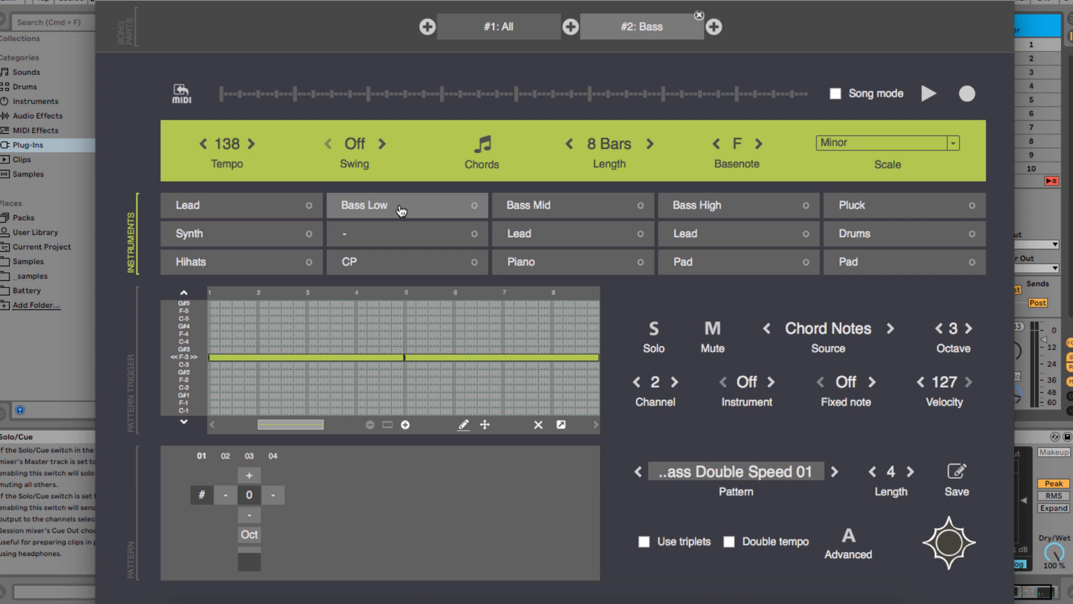
{"action": "key", "text": "space"}
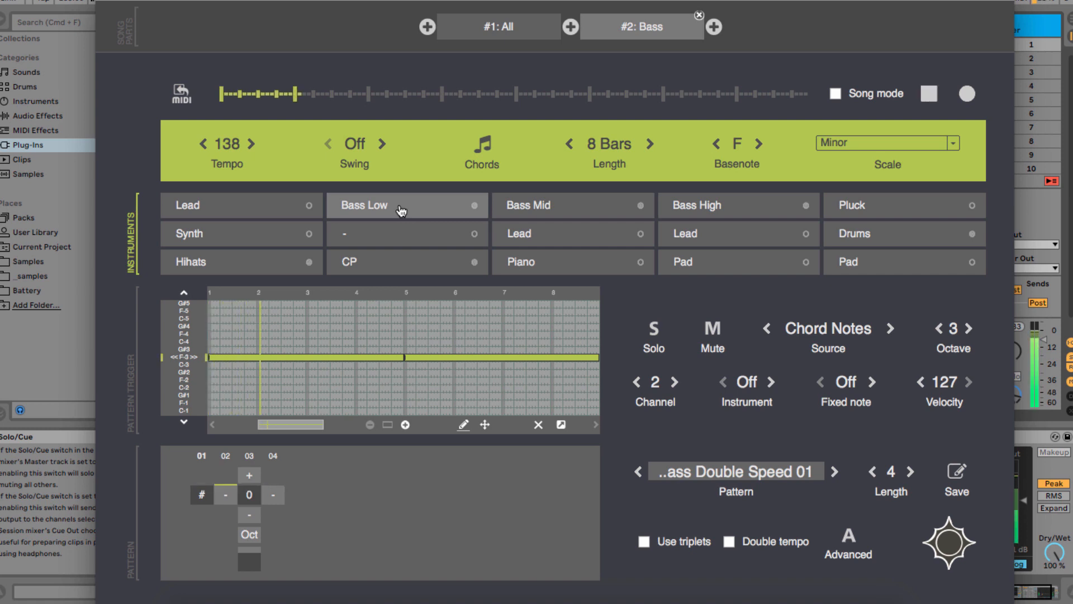
{"action": "key", "text": "space"}
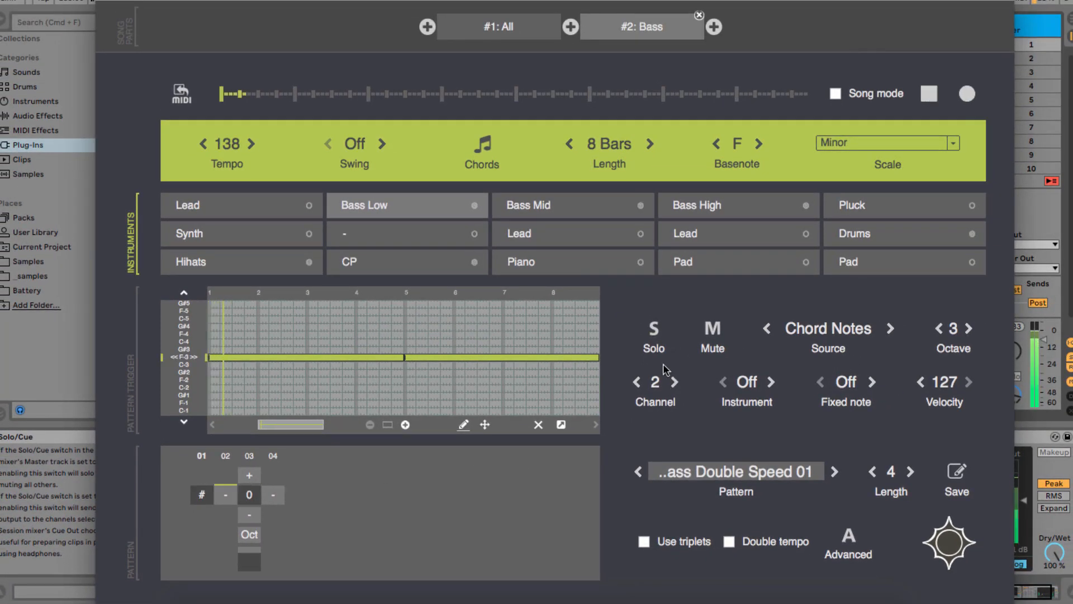
{"action": "left_click", "coordinate": [654, 331]}
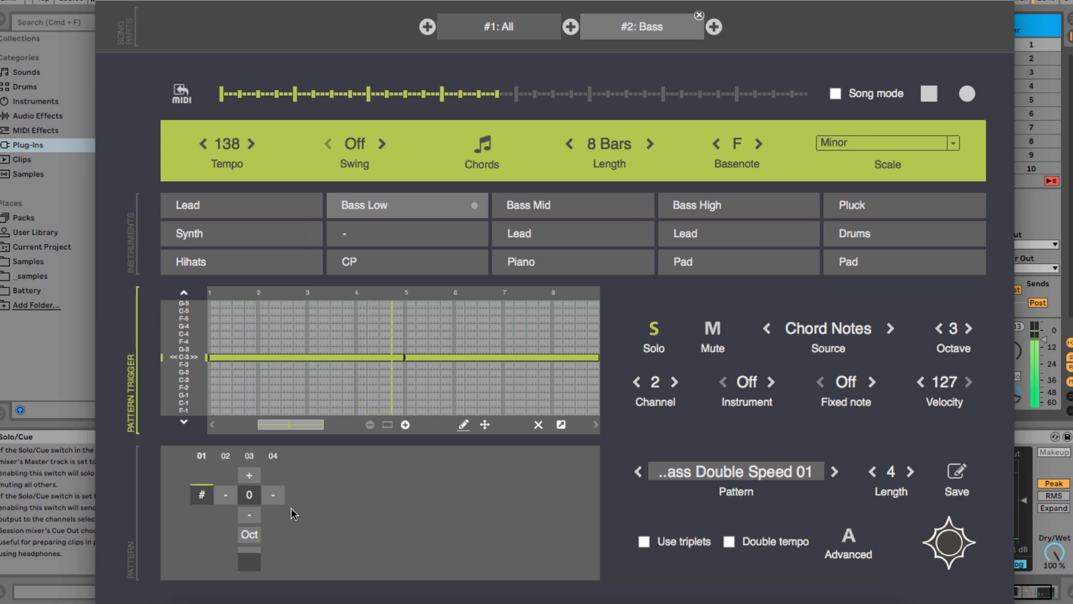
{"action": "key", "text": "space"}
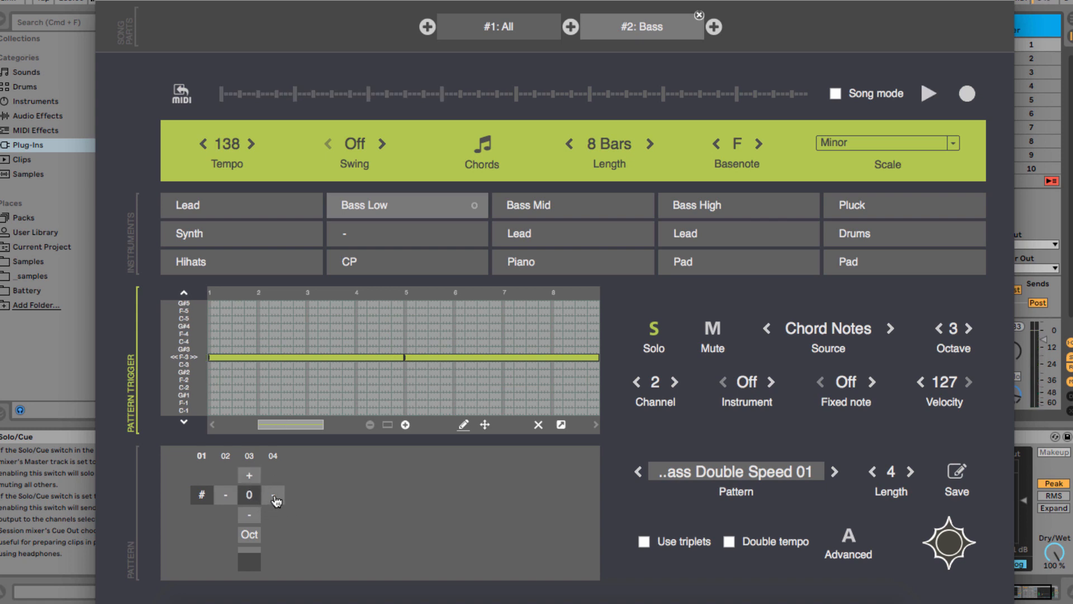
{"action": "left_click", "coordinate": [654, 330]}
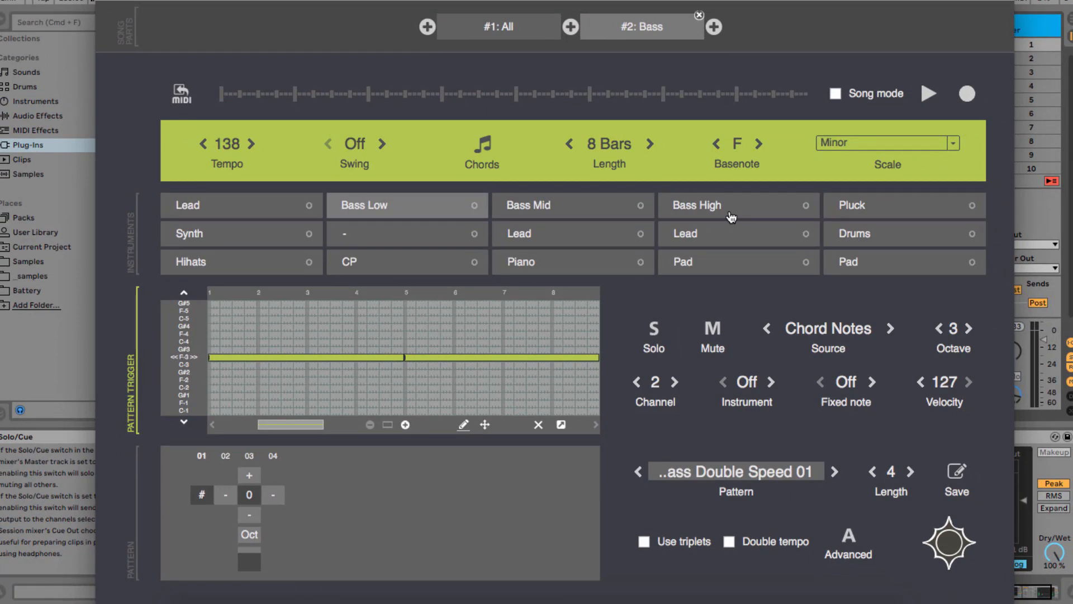
{"action": "key", "text": "space"}
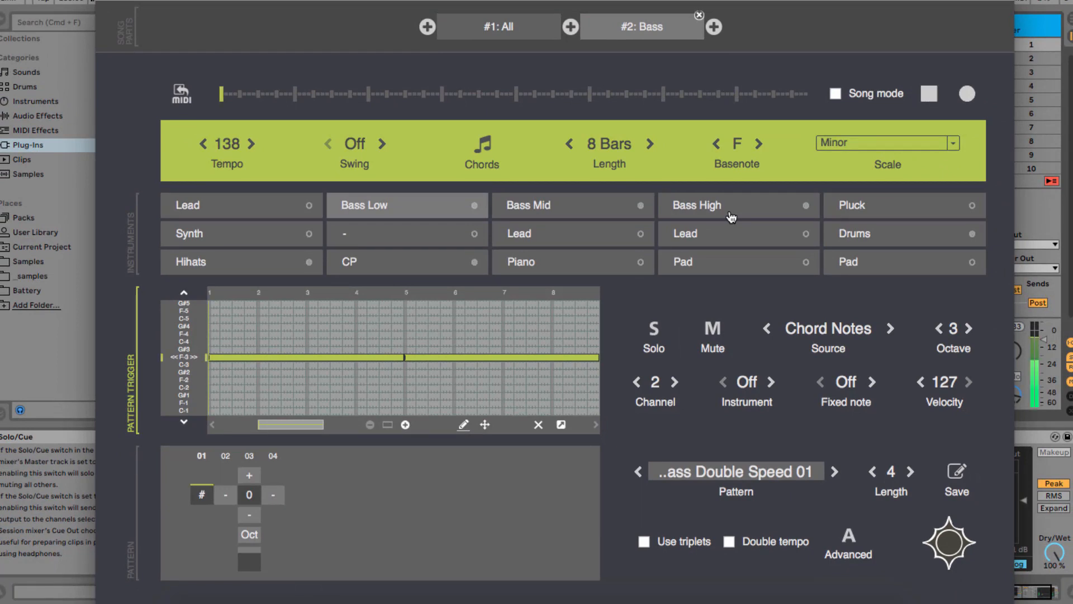
{"action": "left_click", "coordinate": [654, 330]}
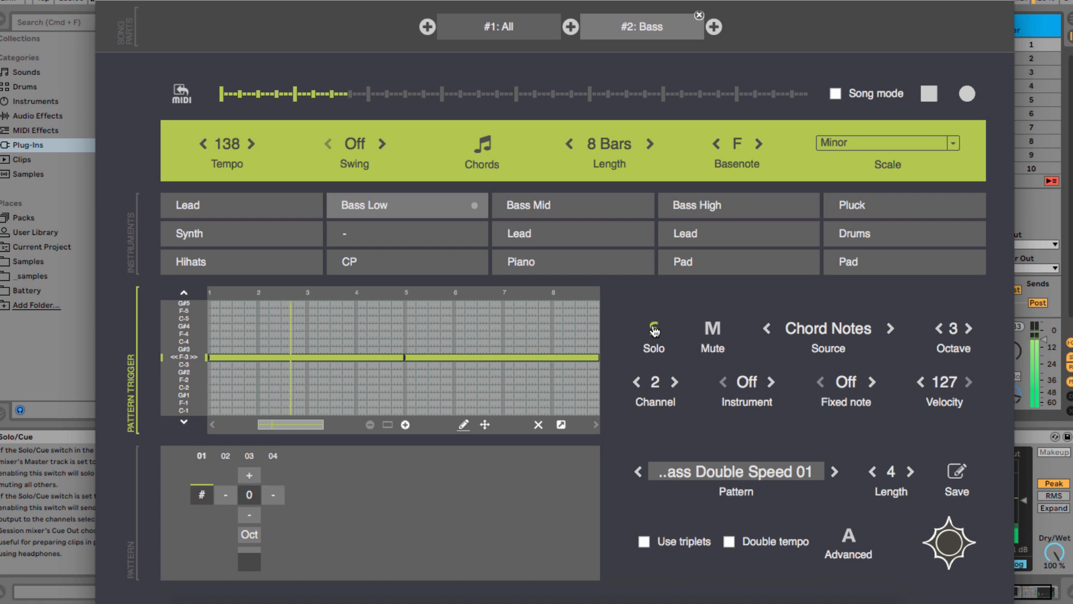
{"action": "left_click", "coordinate": [654, 330]}
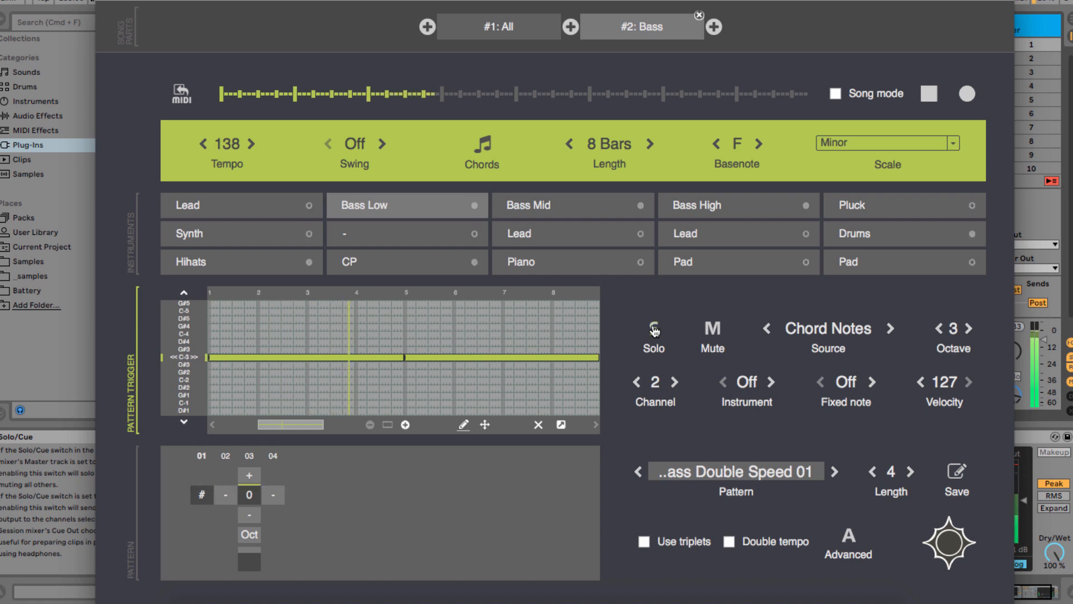
Step: Play the Bass Mid instrument's pattern, switching between solo and the full mix
{"action": "key", "text": "space"}
{"action": "left_click", "coordinate": [593, 209]}
{"action": "key", "text": "space"}
{"action": "left_click", "coordinate": [653, 330]}
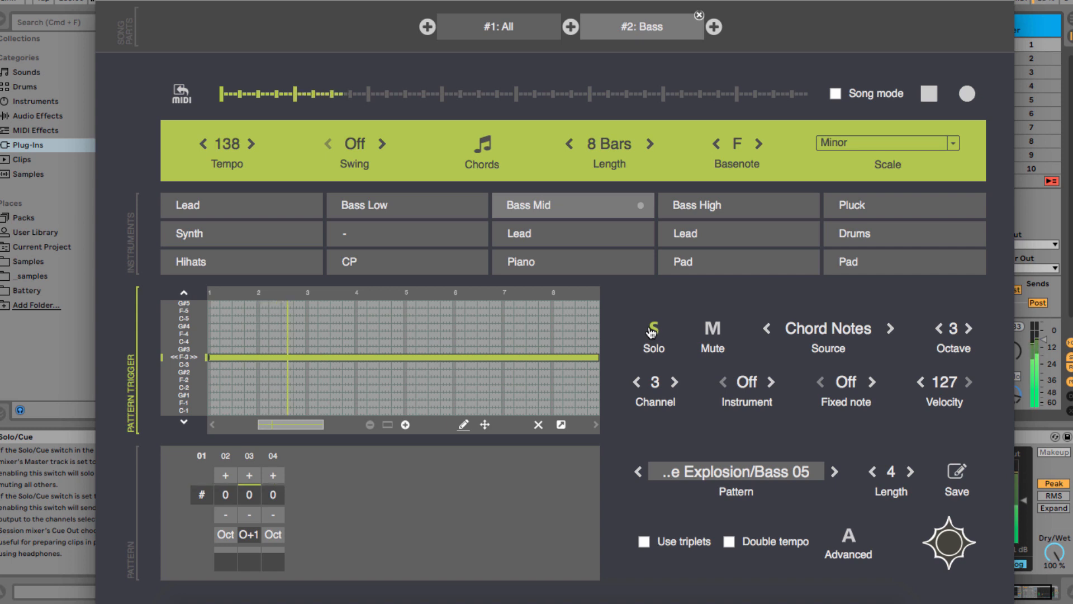
{"action": "left_click", "coordinate": [653, 331]}
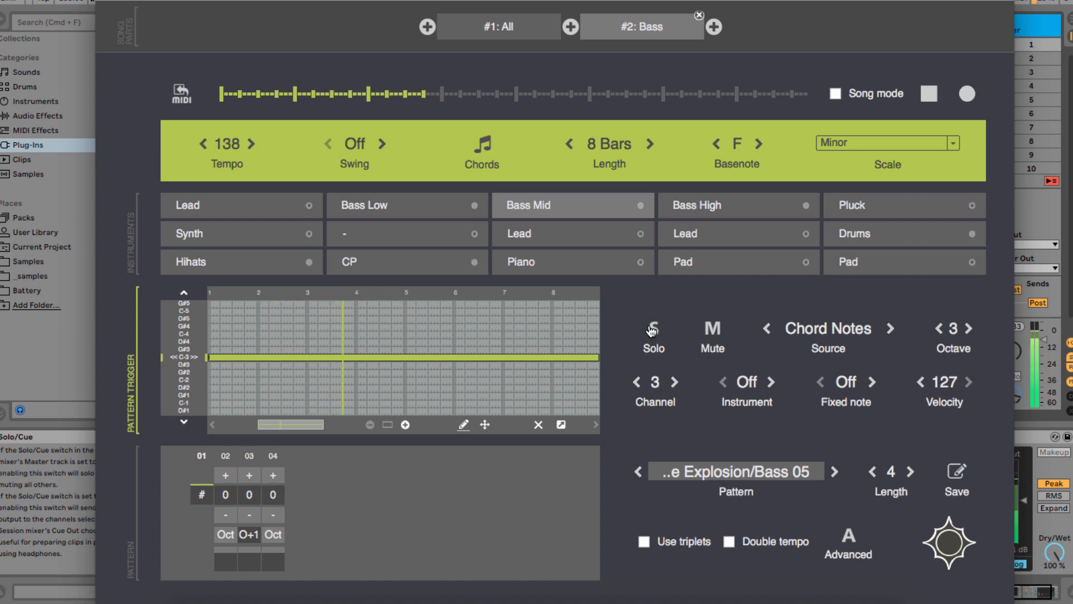
{"action": "left_click", "coordinate": [652, 331]}
{"action": "left_click", "coordinate": [652, 330]}
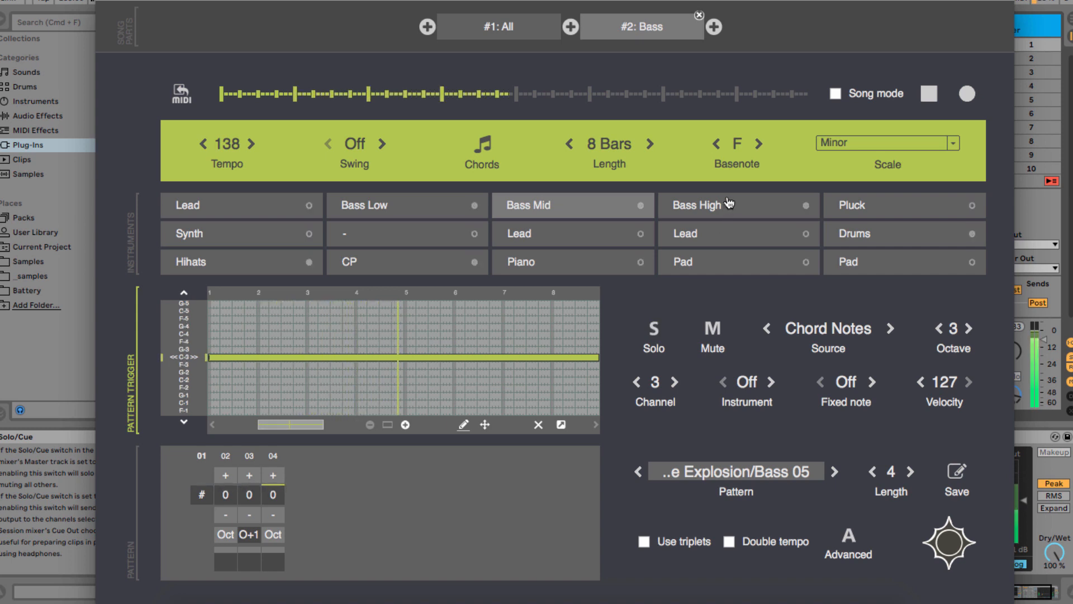
Step: Play the Bass High instrument's pattern soloed and in the full mix, and stop playback
{"action": "key", "text": "space"}
{"action": "left_click", "coordinate": [727, 205]}
{"action": "key", "text": "space"}
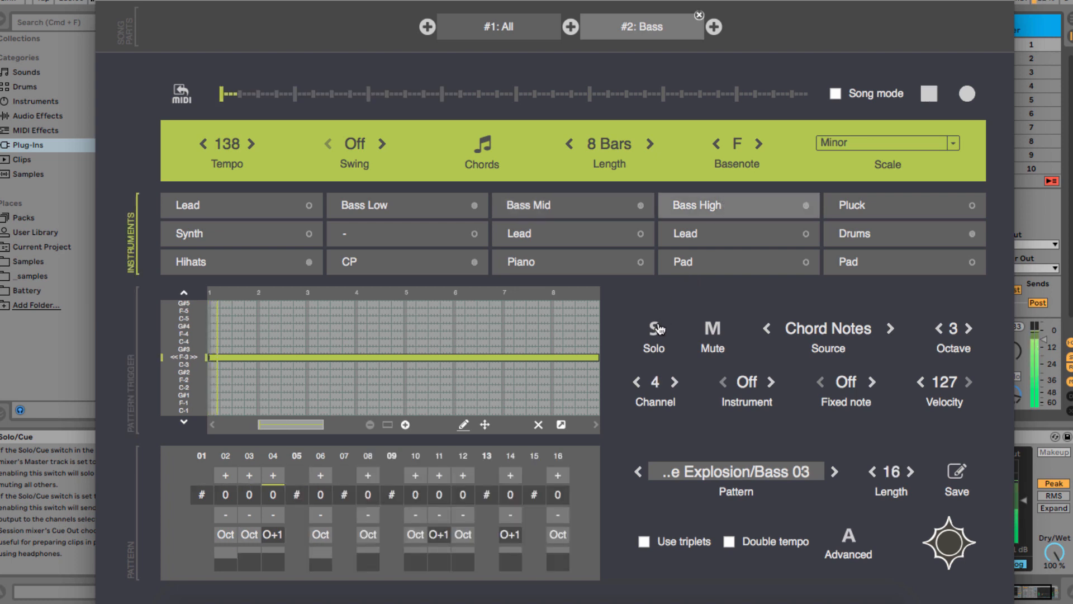
{"action": "left_click", "coordinate": [655, 330]}
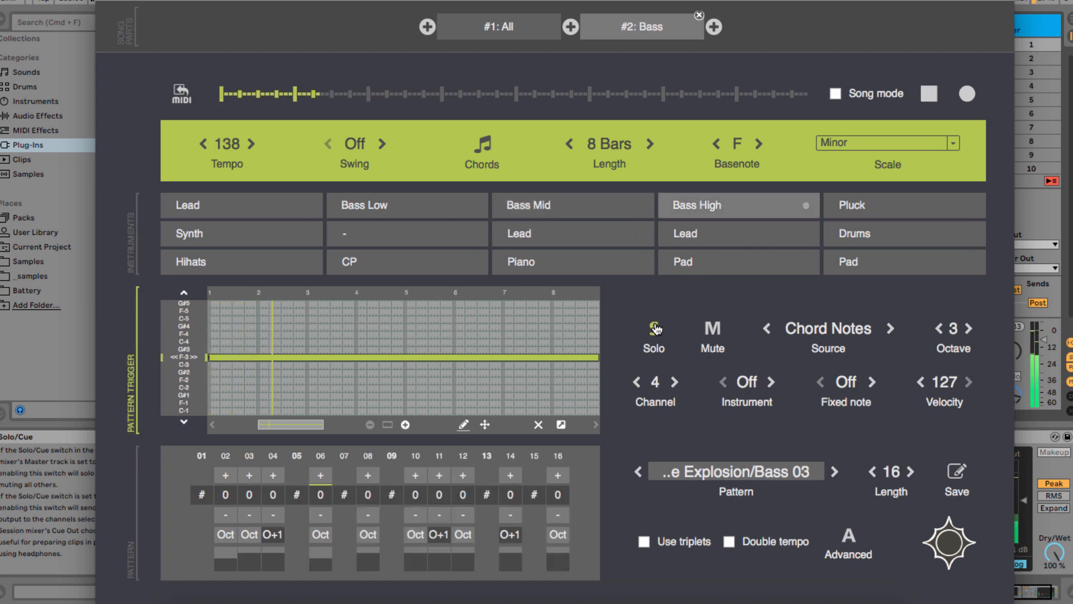
{"action": "left_click", "coordinate": [655, 329]}
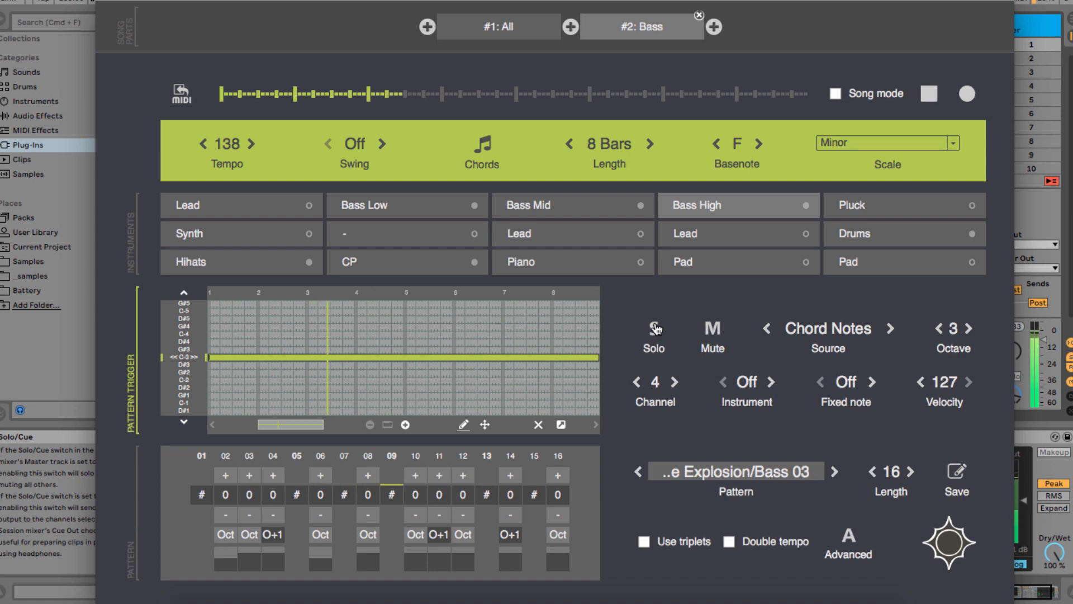
{"action": "key", "text": "space"}
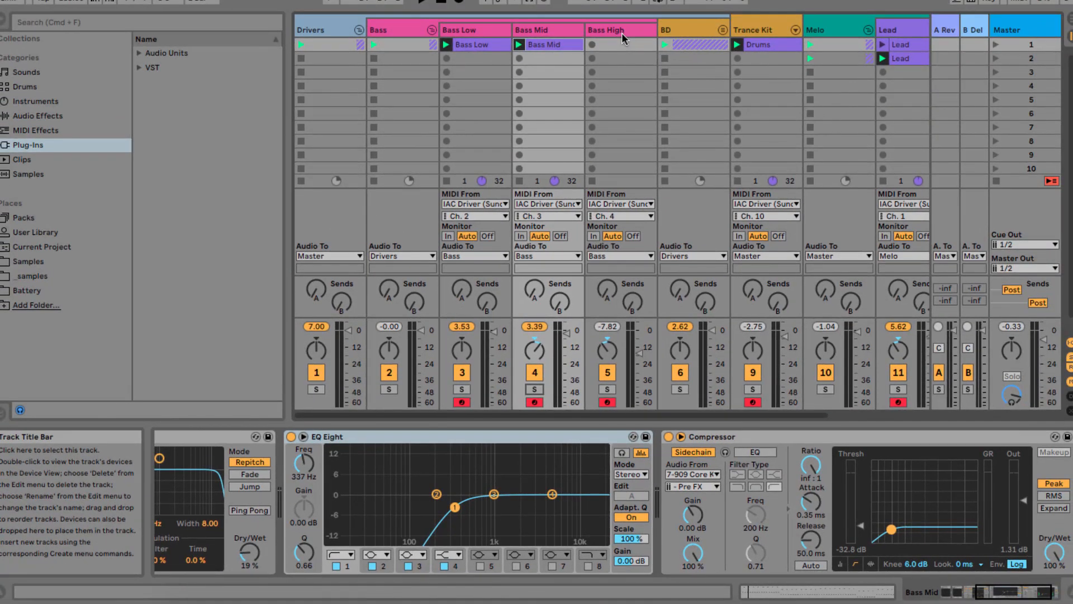
Step: Switch back to Sundog Song Studio and listen to Bass Low soloed and in the mix with Bass Mid muted
{"action": "key", "text": "super+Tab"}
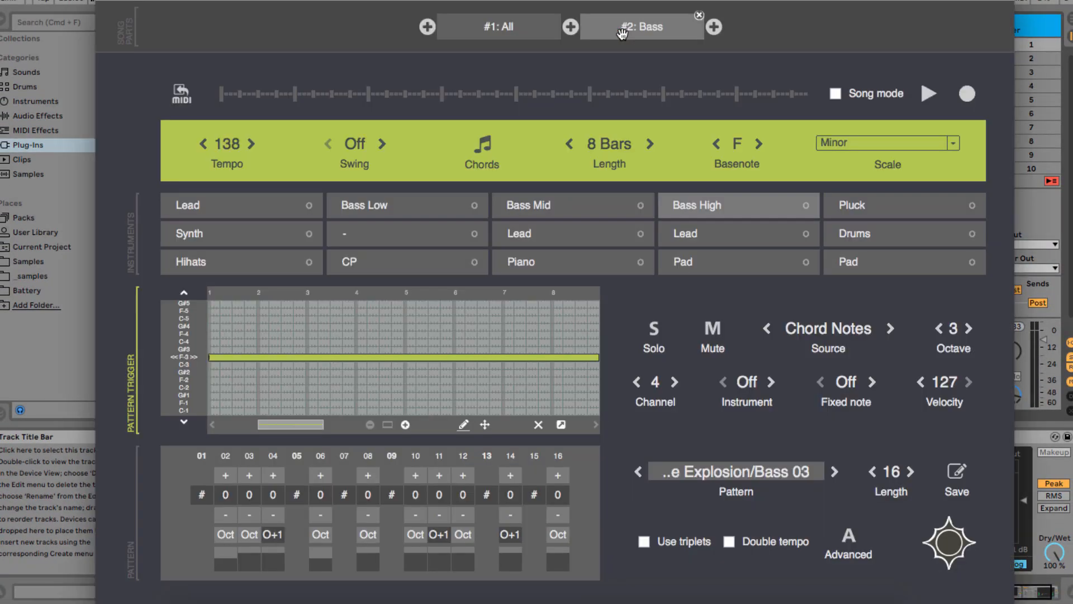
{"action": "left_click", "coordinate": [423, 212]}
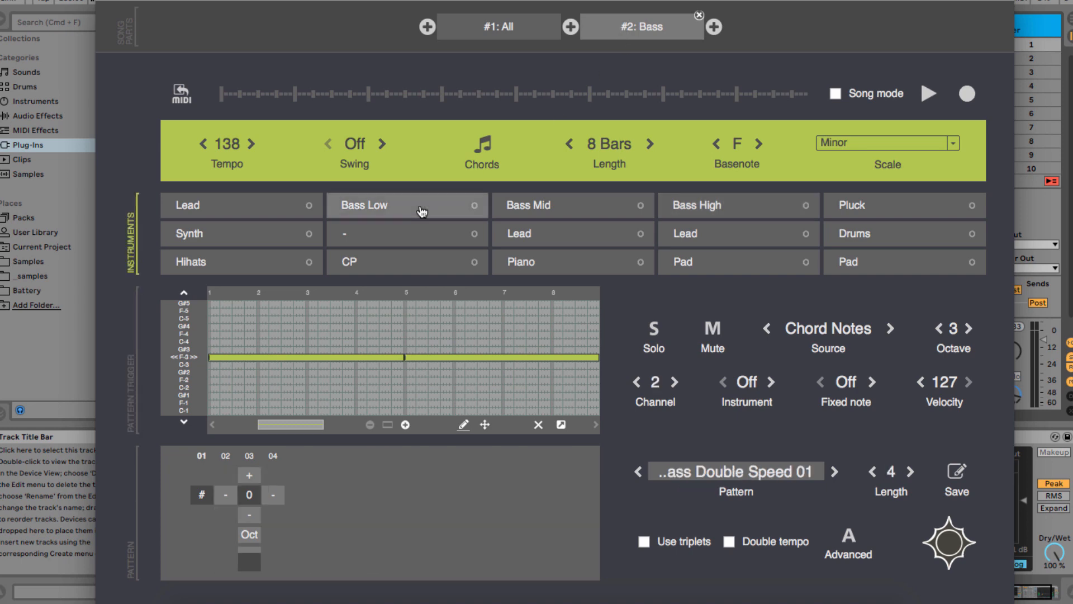
{"action": "left_click", "coordinate": [656, 330]}
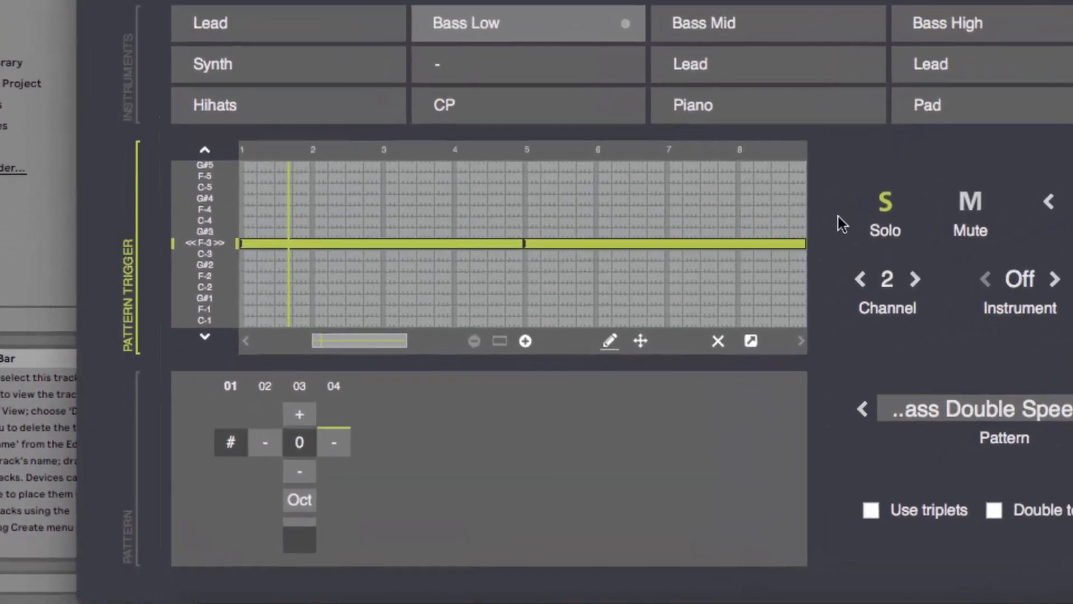
{"action": "left_click", "coordinate": [894, 196]}
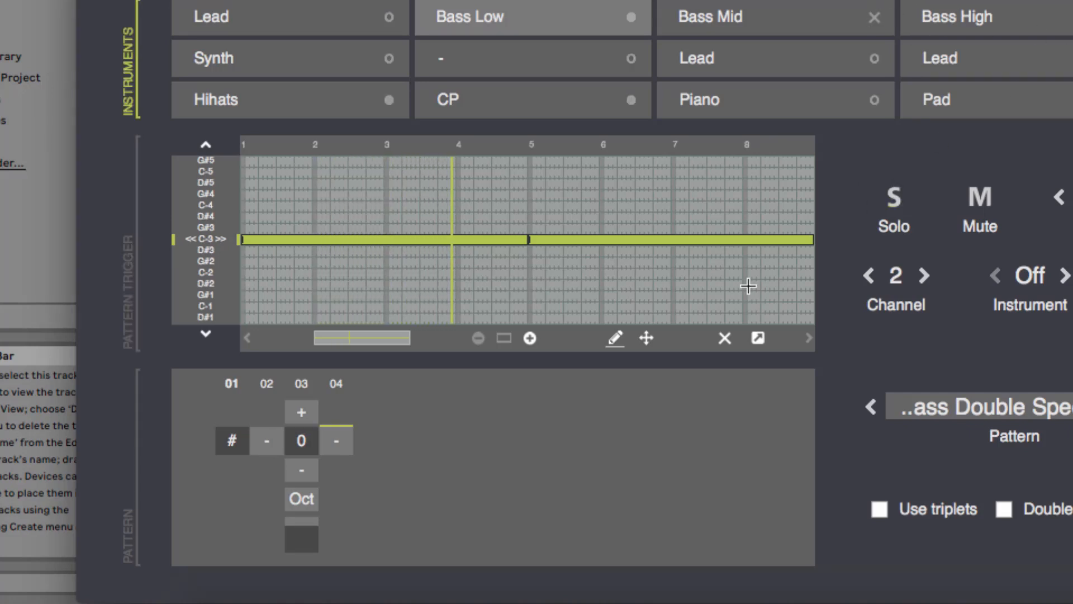
{"action": "key", "text": "space"}
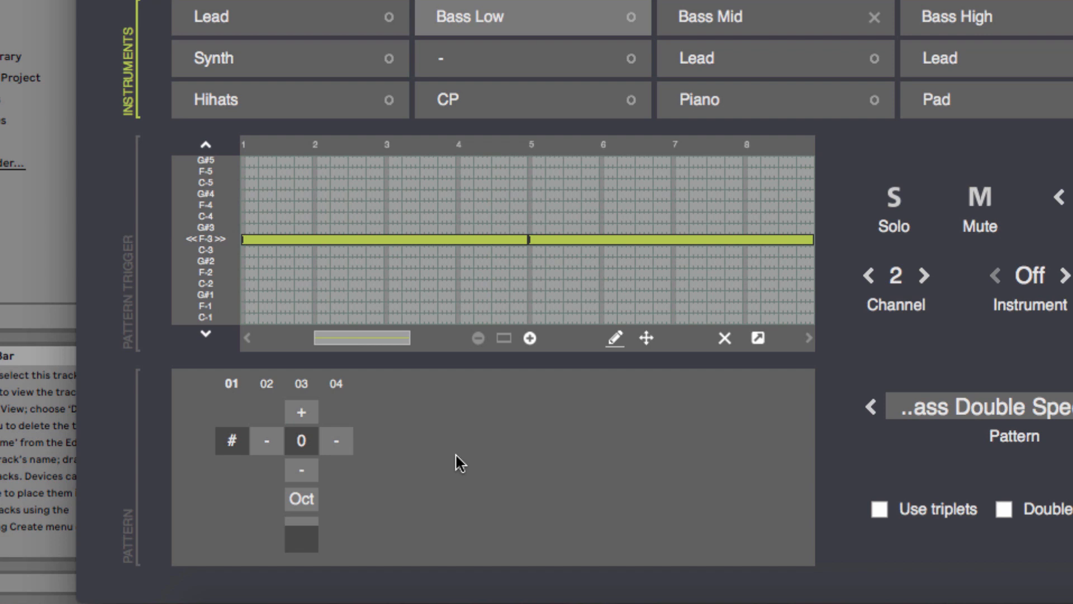
Step: Compare # and - on step 04 of the Bass Low pattern during playback
{"action": "left_click", "coordinate": [337, 442]}
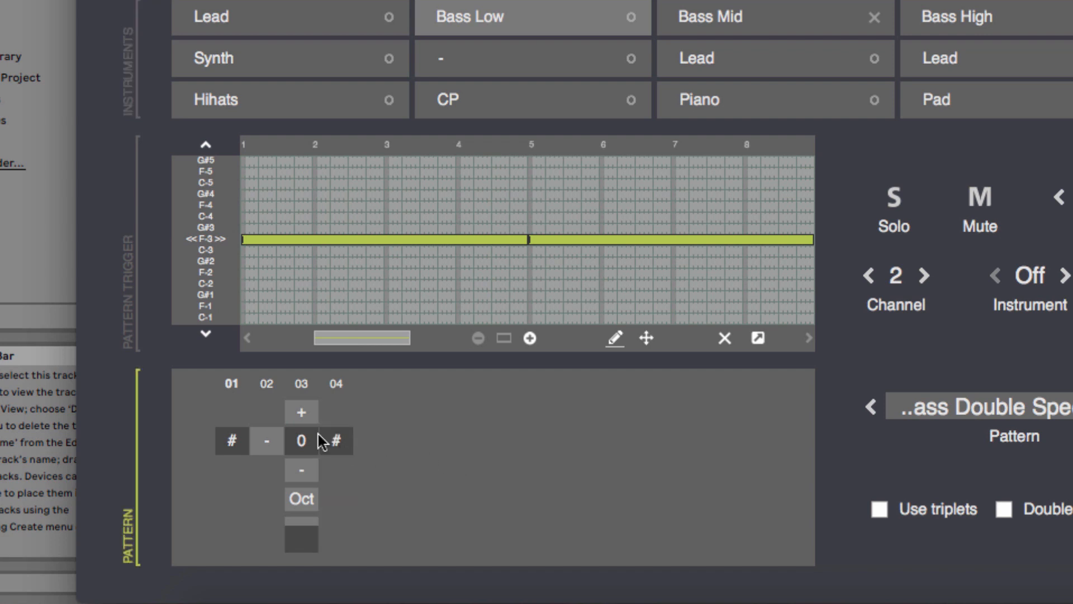
{"action": "key", "text": "space"}
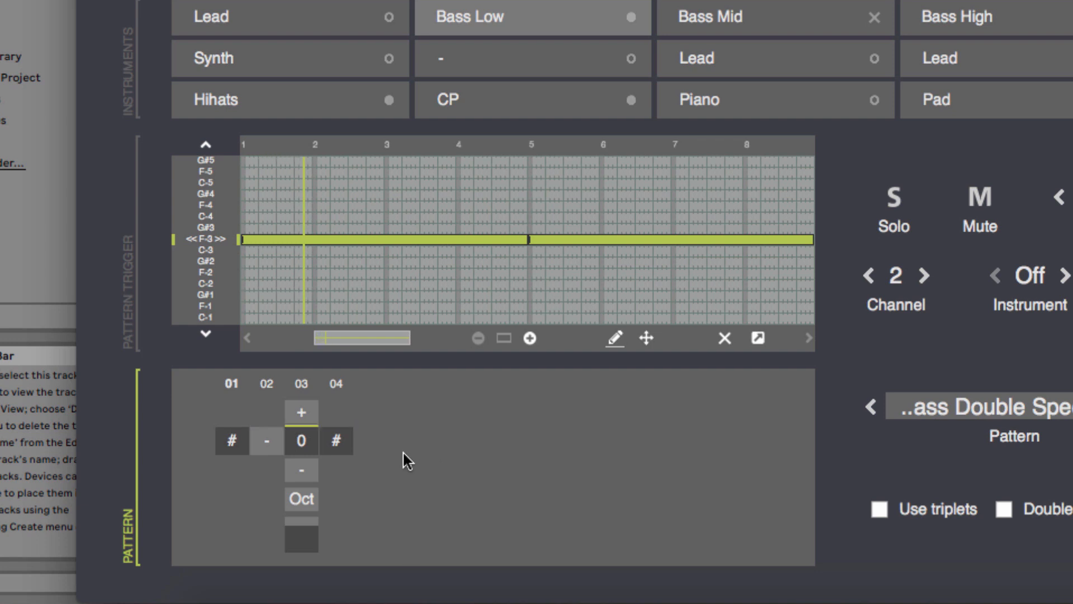
{"action": "left_click", "coordinate": [344, 447]}
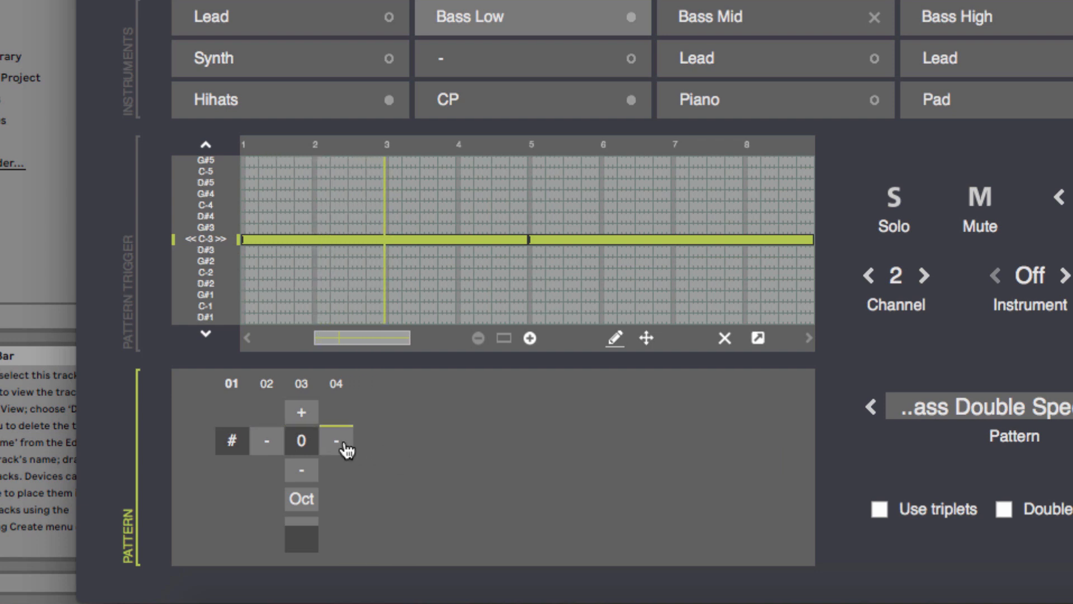
{"action": "left_click", "coordinate": [344, 447]}
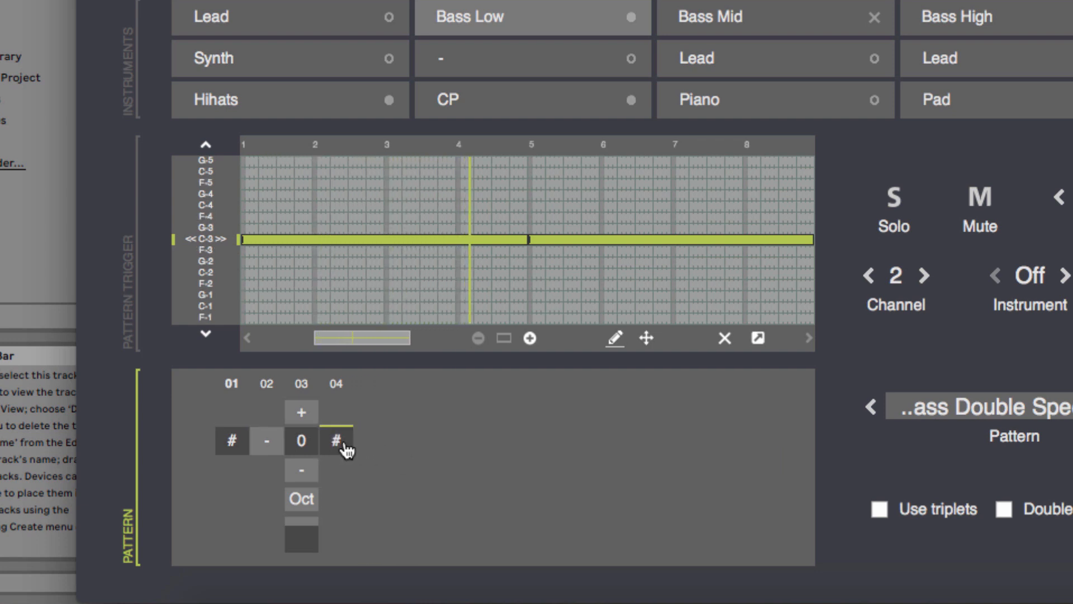
Step: Set step 04 of the Bass Low pattern to note 0 and listen to the pattern in the mix
{"action": "left_click", "coordinate": [343, 448]}
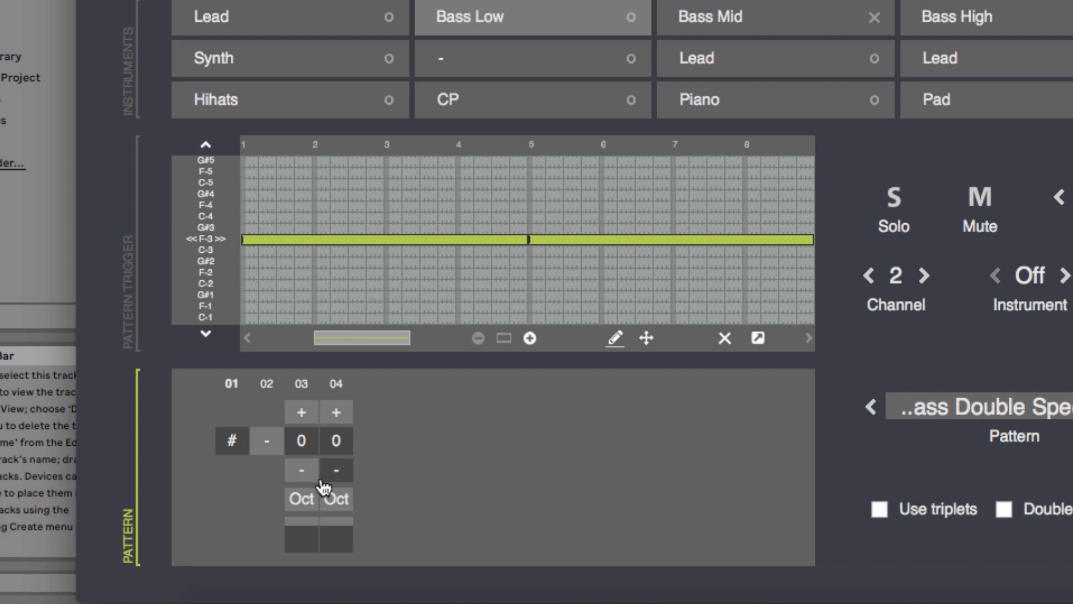
{"action": "key", "text": "space"}
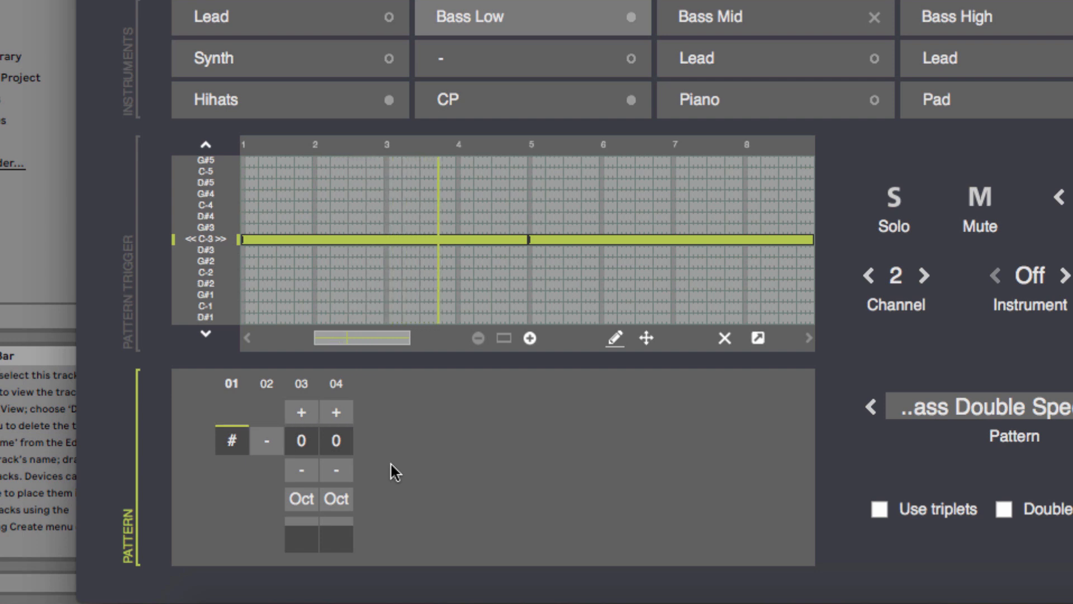
{"action": "key", "text": "space"}
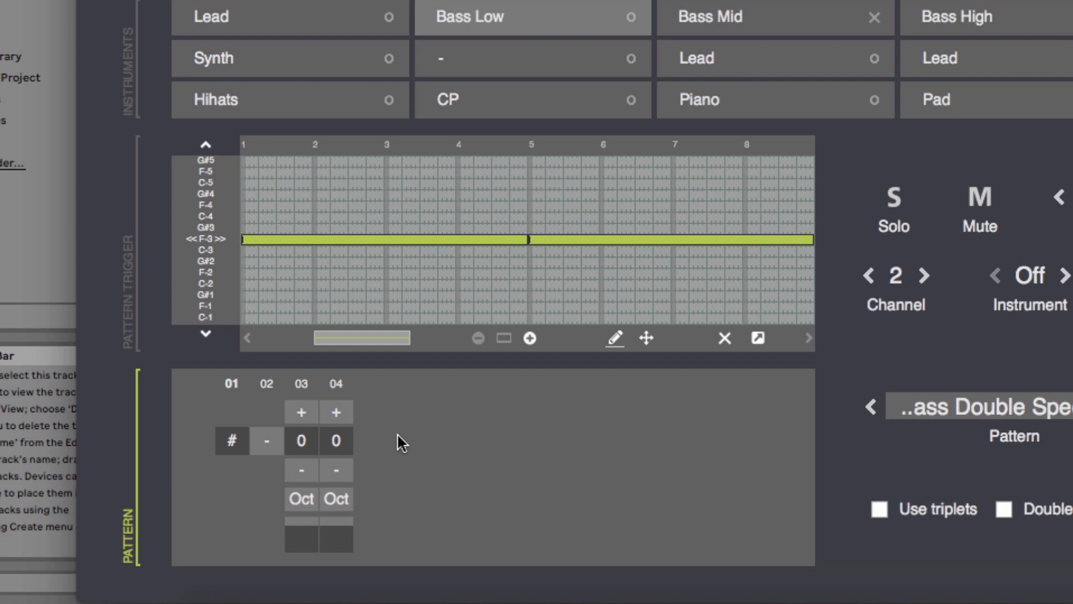
Step: Reset step 03's octave shift to Oct in the unmuted, soloed Bass Mid pattern and play it
{"action": "left_click", "coordinate": [769, 28]}
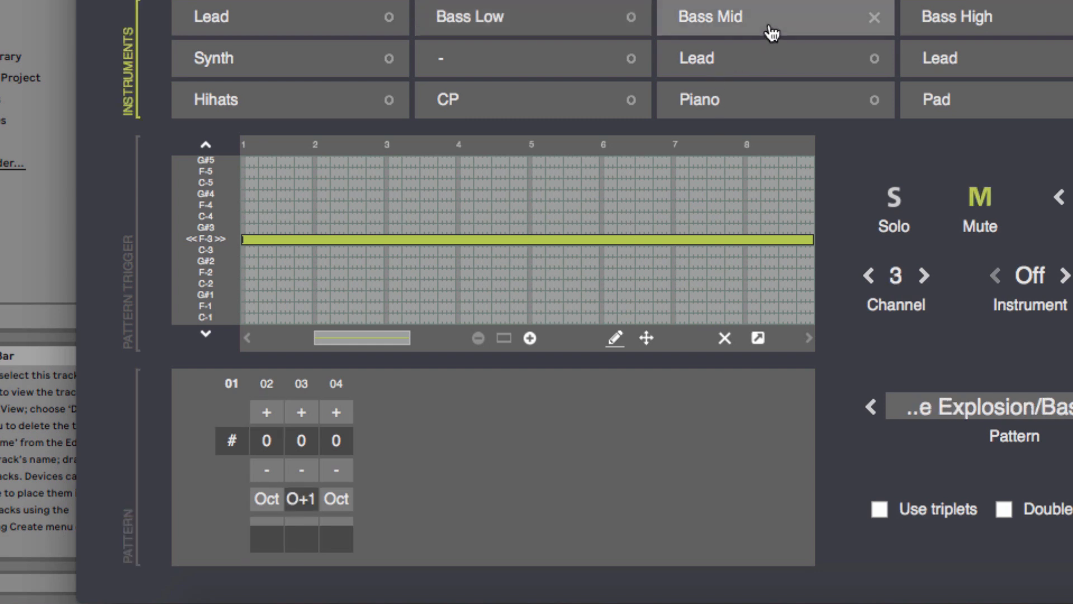
{"action": "left_click", "coordinate": [879, 20]}
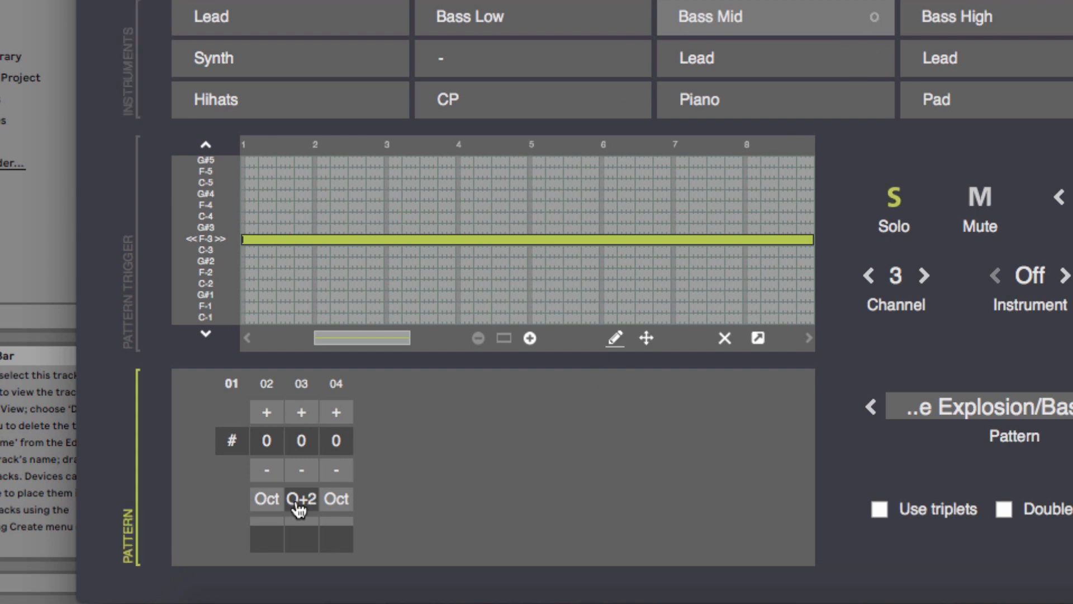
{"action": "left_click", "coordinate": [296, 504]}
{"action": "key", "text": "space"}
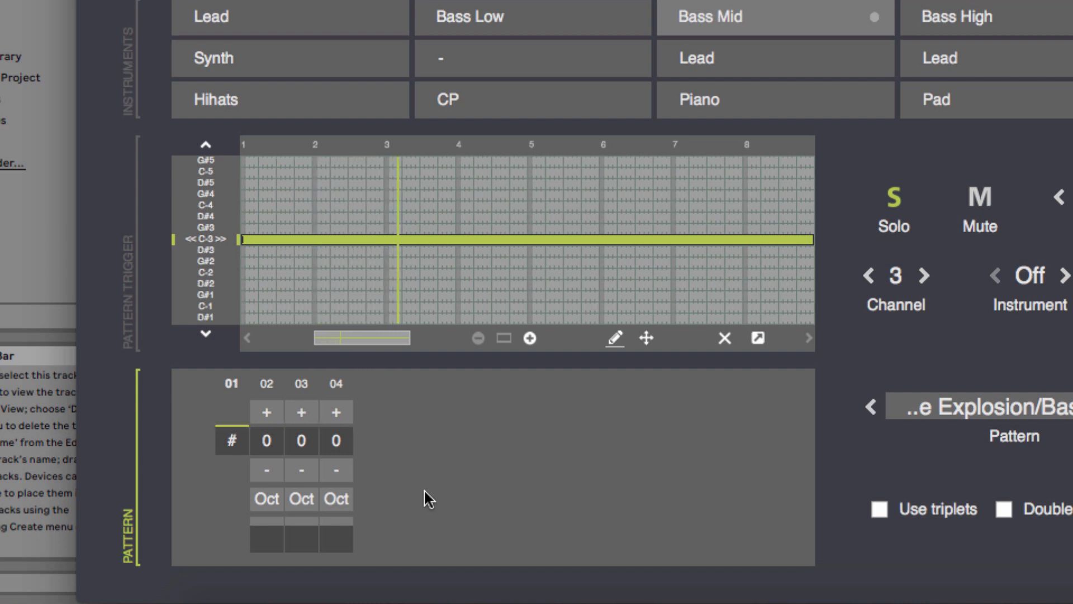
Step: Try step 03 of the Bass Mid pattern at O+1 and play the soloed pattern
{"action": "key", "text": "space"}
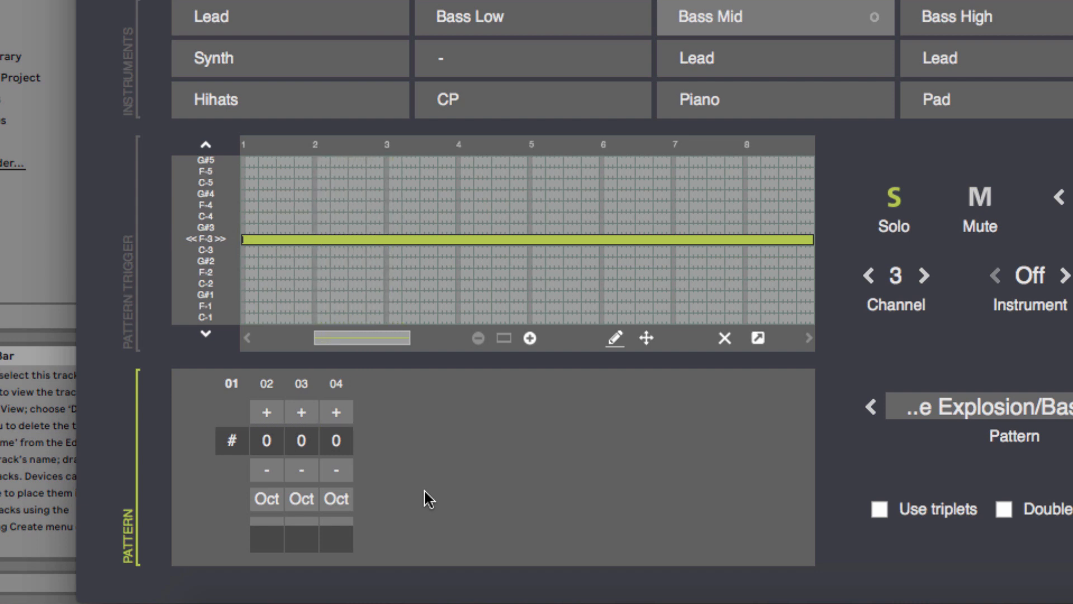
{"action": "left_click", "coordinate": [304, 499]}
{"action": "key", "text": "space"}
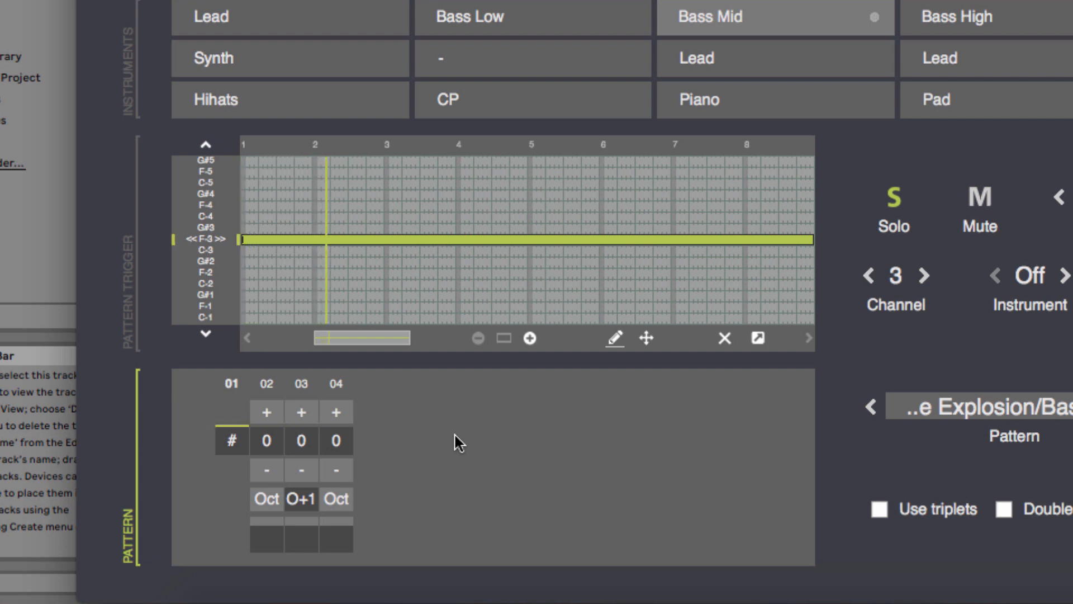
{"action": "key", "text": "space"}
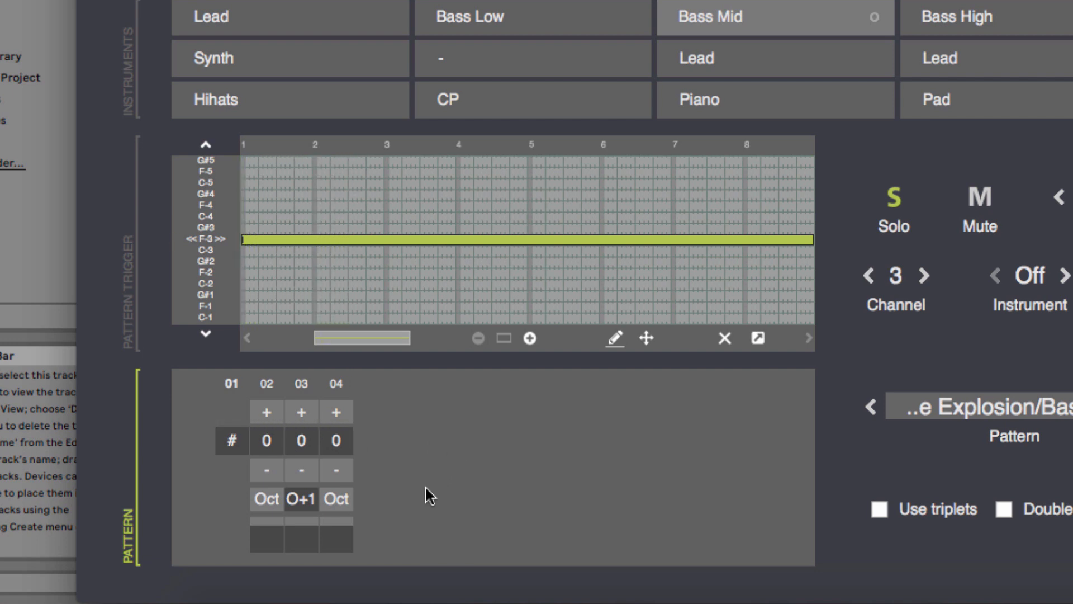
Step: Set Bass Mid step 03 to Oct and steps 02 and 04 to O+1, and listen soloed and in the mix
{"action": "left_click", "coordinate": [301, 498]}
{"action": "left_click", "coordinate": [265, 498]}
{"action": "left_click", "coordinate": [348, 507]}
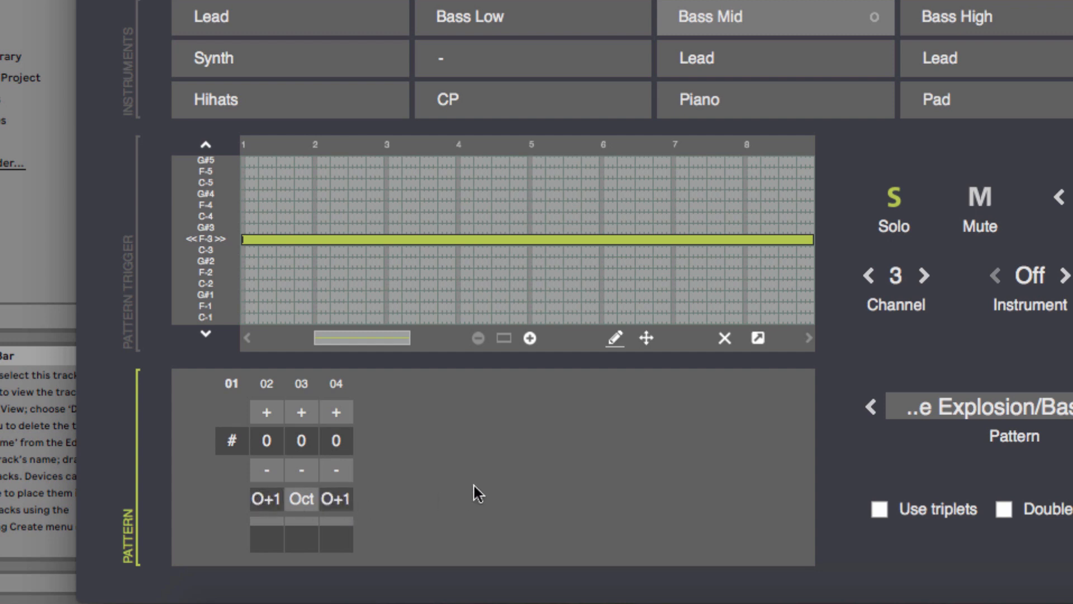
{"action": "key", "text": "space"}
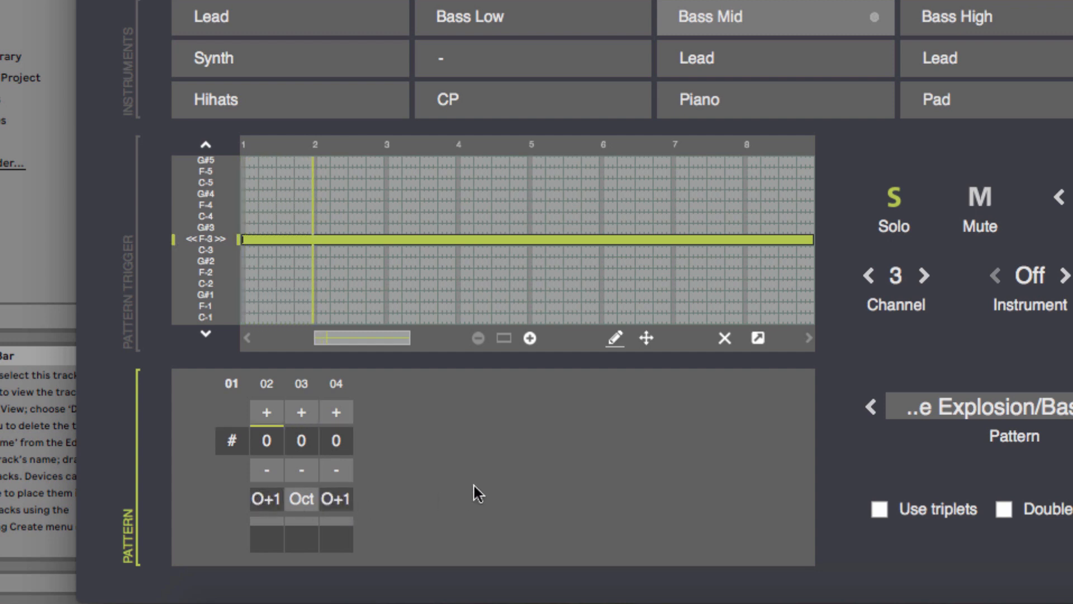
{"action": "left_click", "coordinate": [895, 196]}
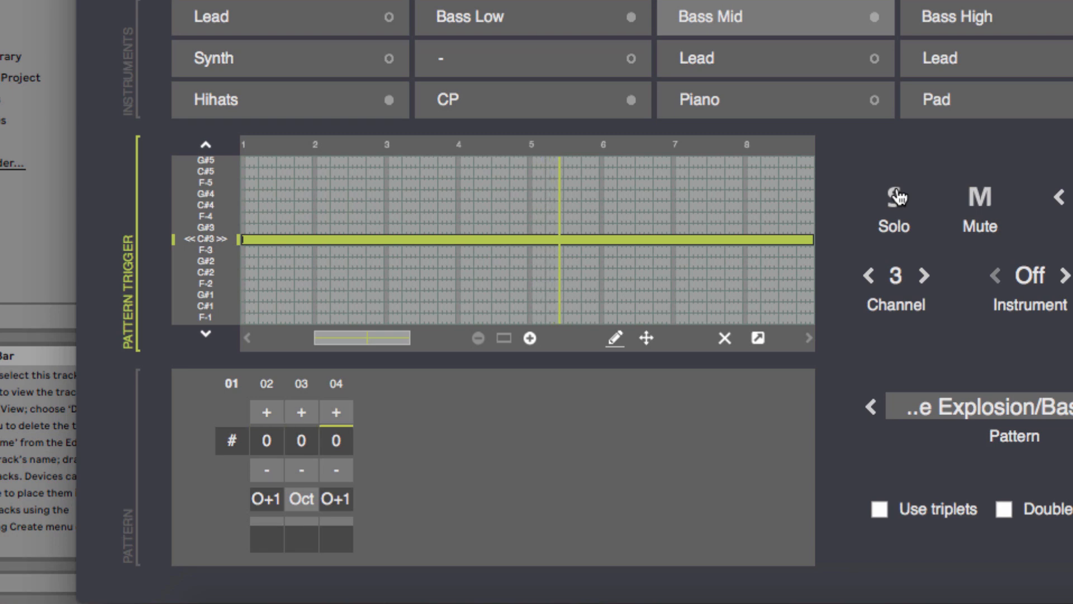
{"action": "left_click", "coordinate": [897, 197]}
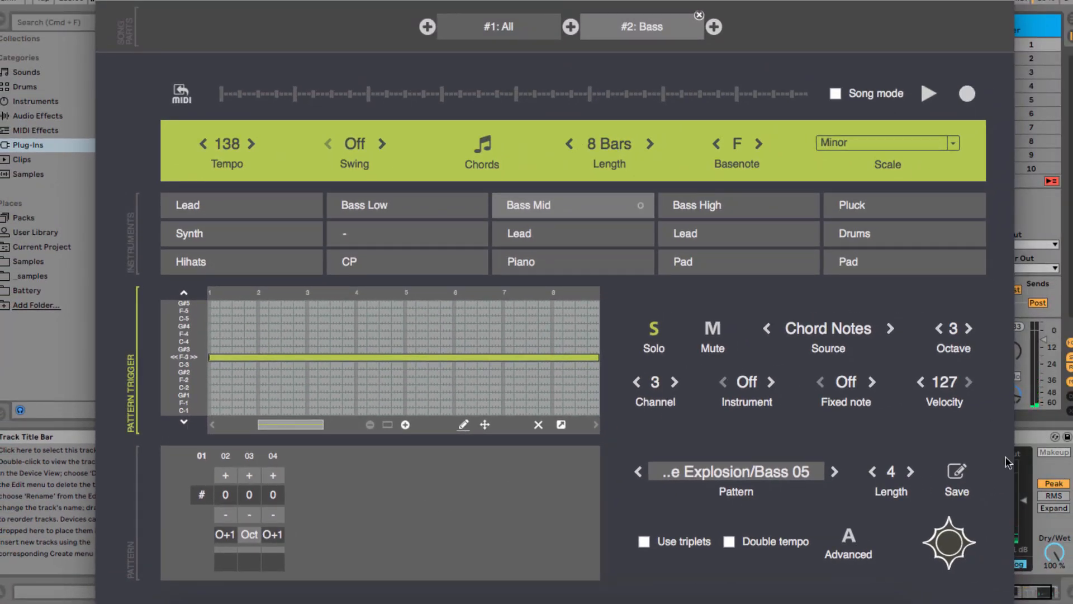
Step: Extend the Bass Mid pattern to 8 steps, set steps 02 and 04 to Oct and step 03 to O+1, and play it
{"action": "left_click", "coordinate": [893, 476]}
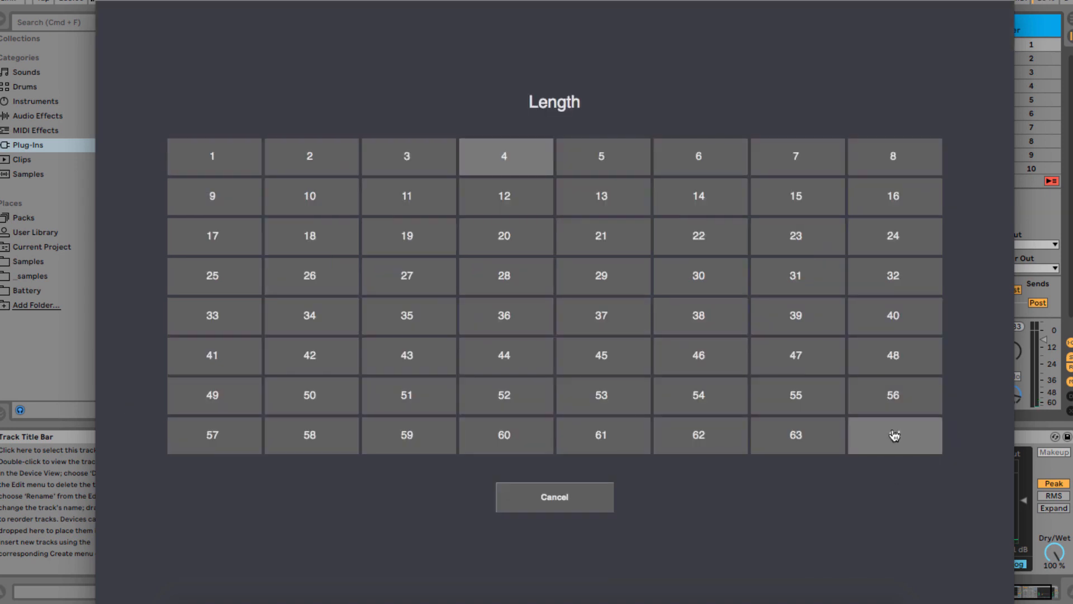
{"action": "left_click", "coordinate": [903, 156]}
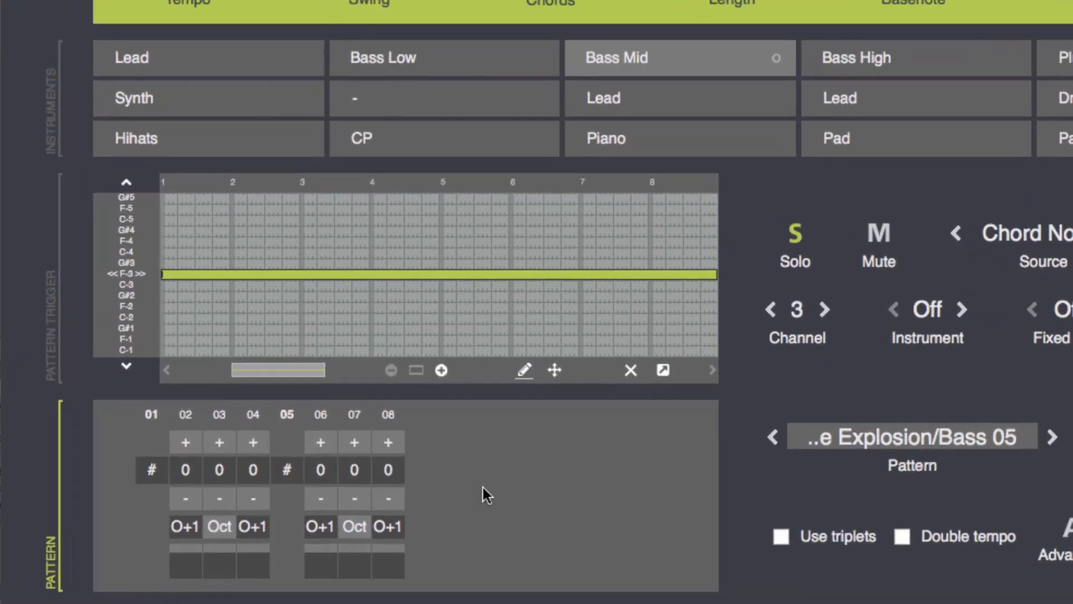
{"action": "left_click", "coordinate": [186, 526]}
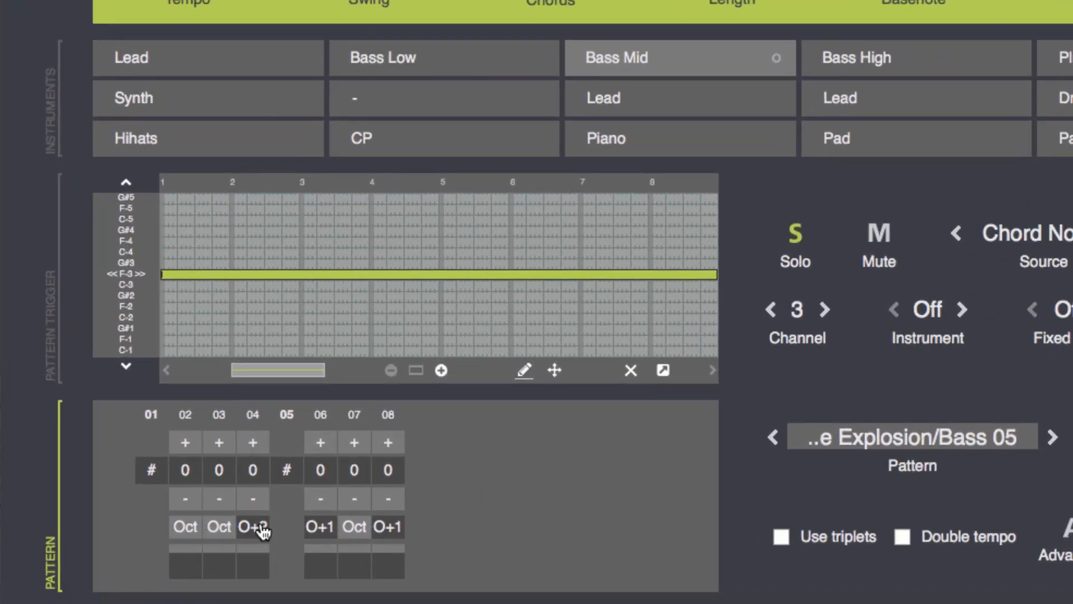
{"action": "left_click", "coordinate": [260, 528]}
{"action": "left_click", "coordinate": [223, 528]}
{"action": "key", "text": "space"}
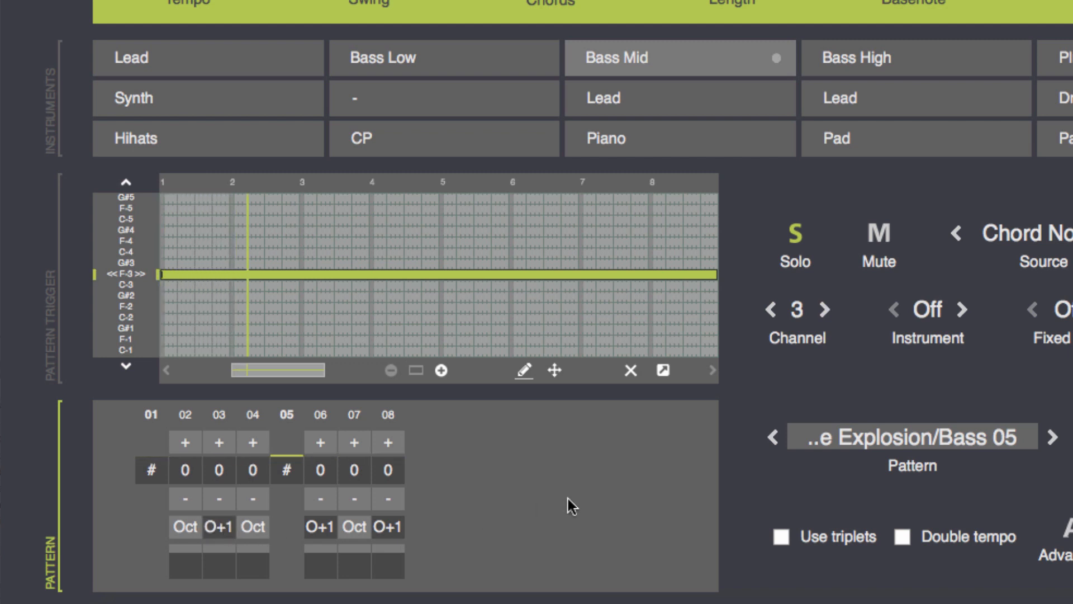
Step: Unsolo Bass Mid and review the Bass Low and Bass Mid patterns one after the other
{"action": "left_click", "coordinate": [796, 234]}
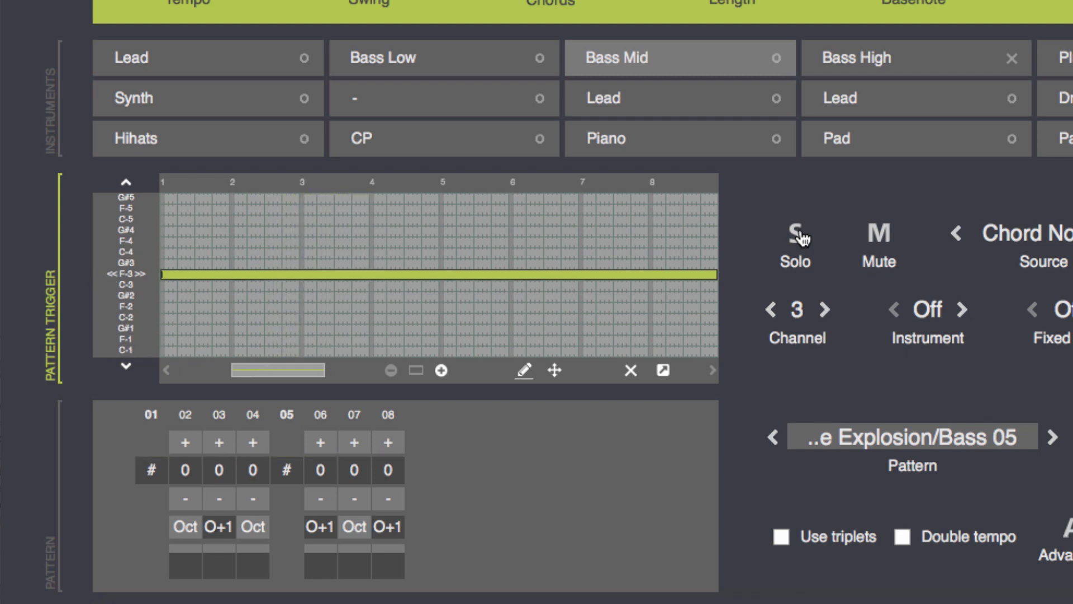
{"action": "left_click", "coordinate": [450, 60]}
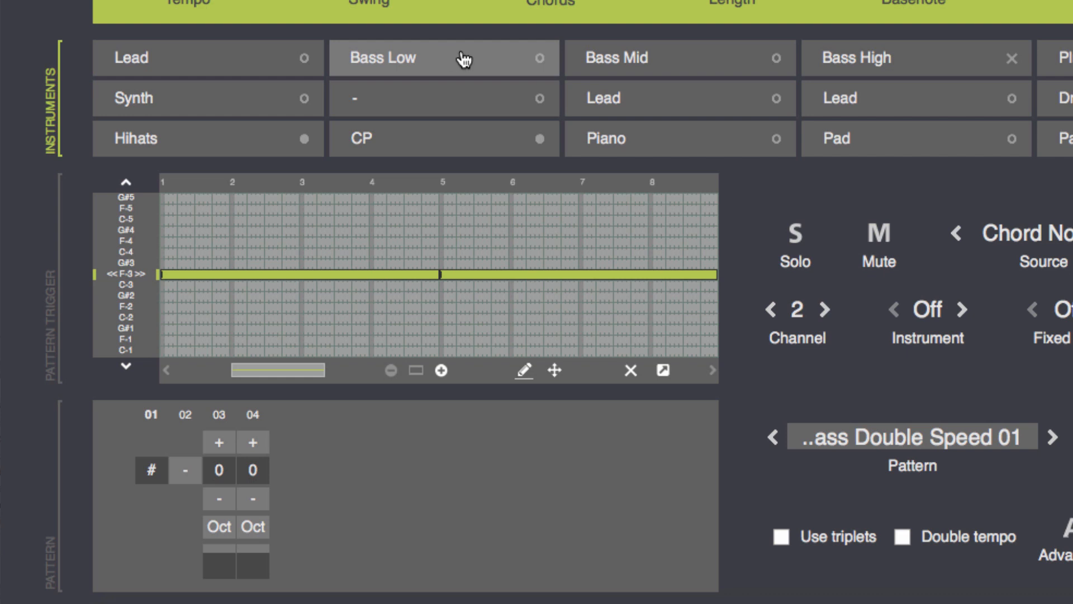
{"action": "left_click", "coordinate": [669, 58]}
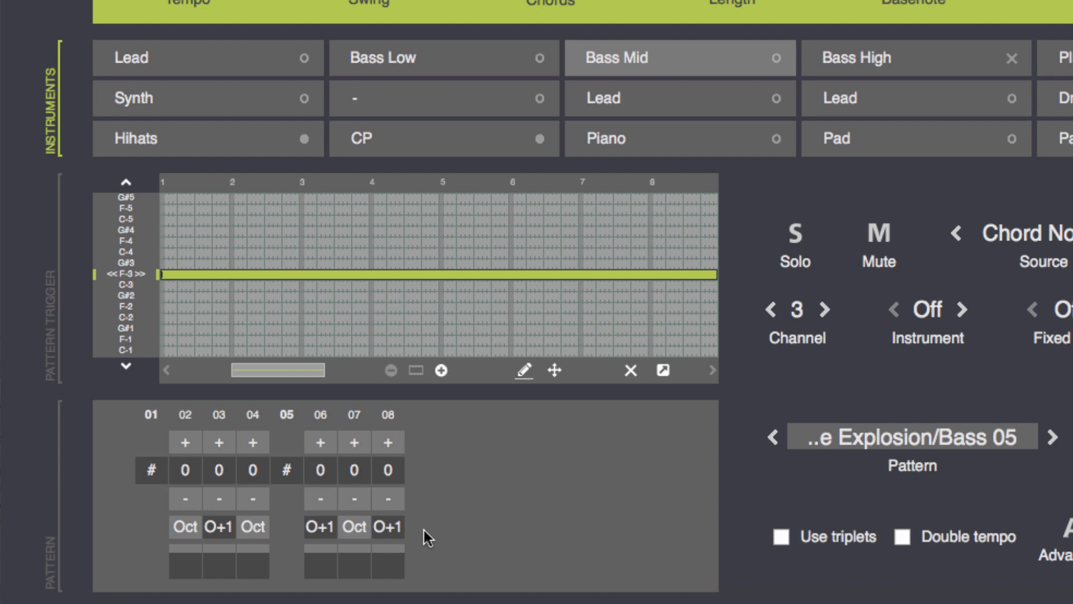
Step: Unmute and solo Bass High and vary its pattern's octave shifts, including step 14 at Oct and step 16 at O+1
{"action": "left_click", "coordinate": [892, 61]}
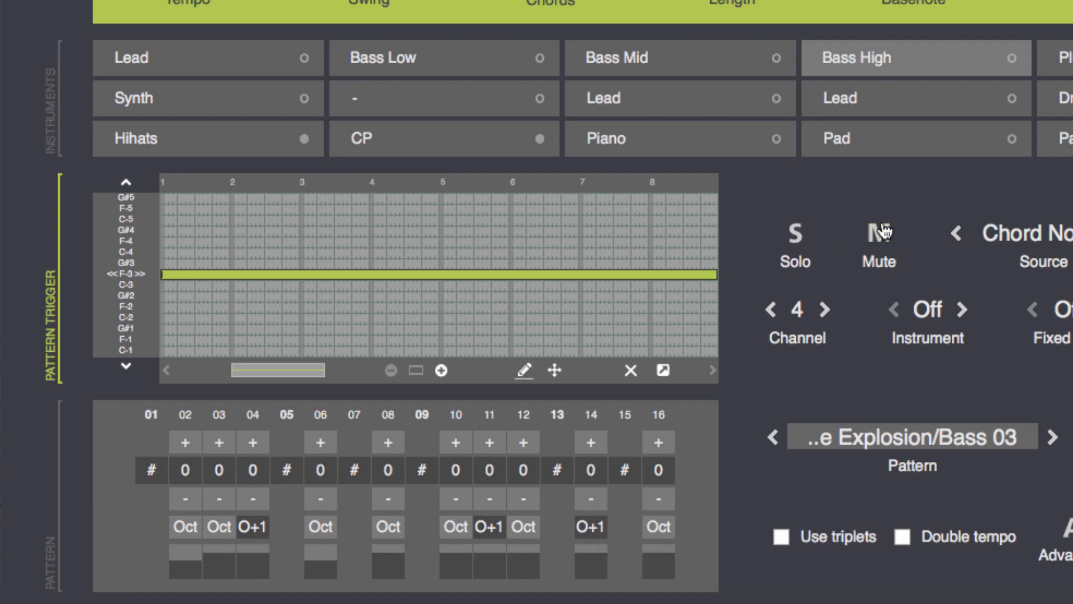
{"action": "left_click", "coordinate": [798, 235]}
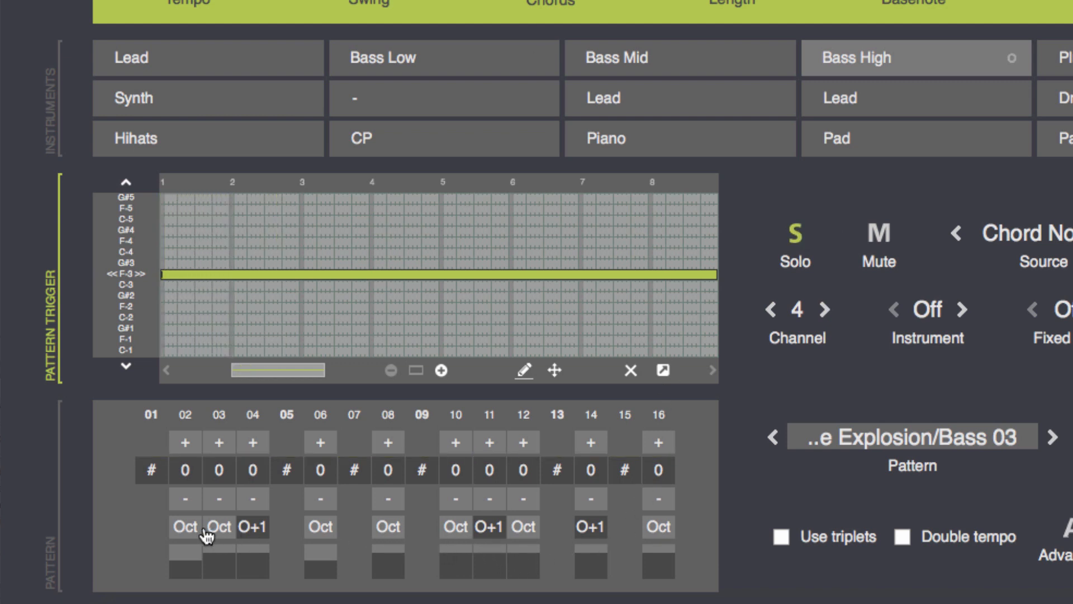
{"action": "left_click", "coordinate": [184, 528]}
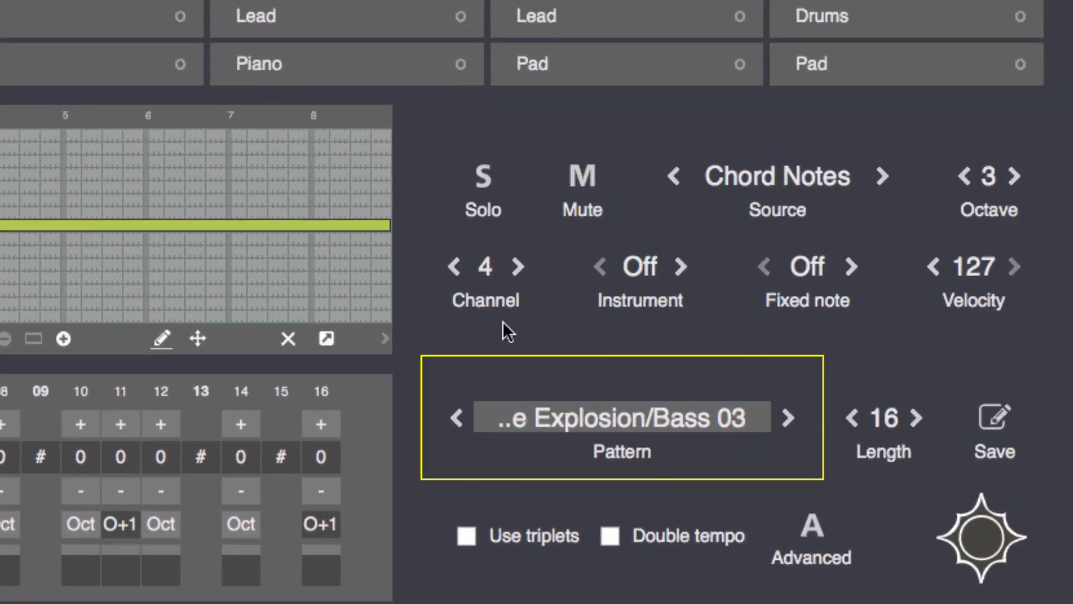
Step: Load the Trance explosion/bass 01 preset pattern for Bass High and play it soloed
{"action": "left_click", "coordinate": [607, 431]}
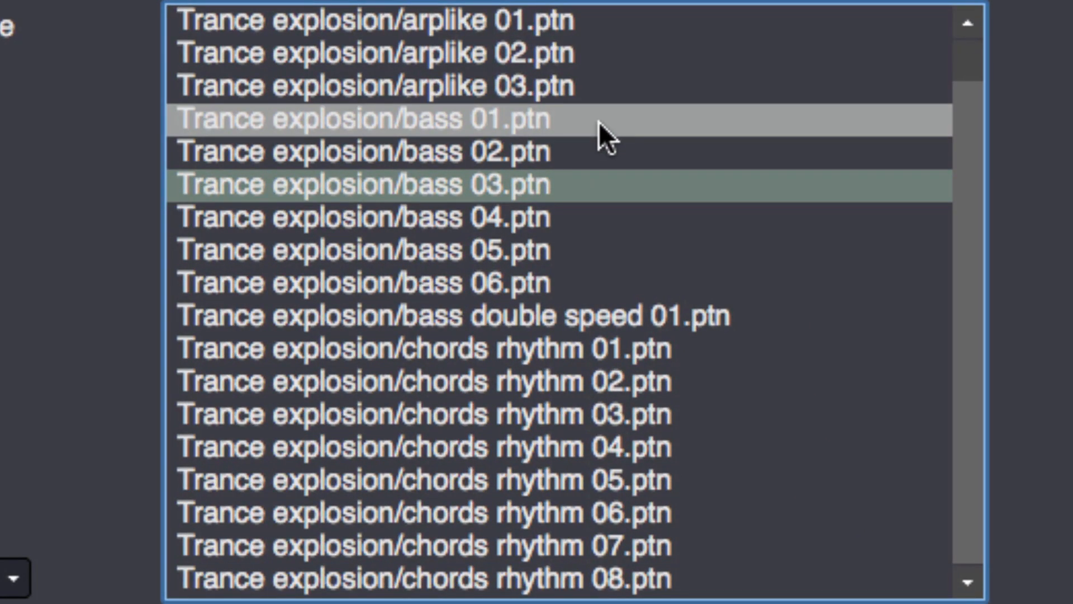
{"action": "left_click", "coordinate": [599, 122]}
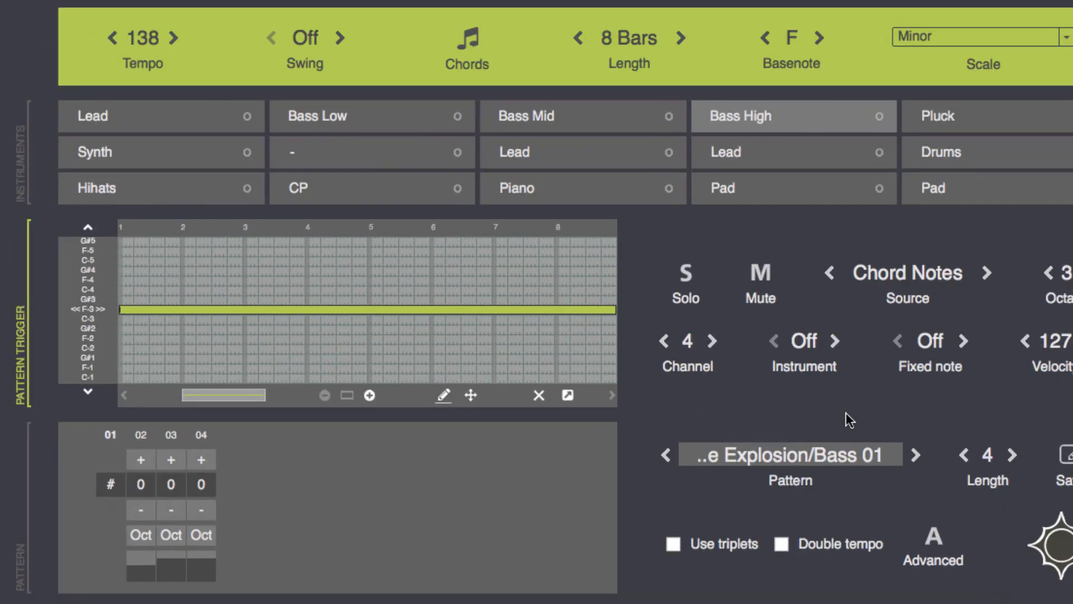
{"action": "left_click", "coordinate": [687, 272]}
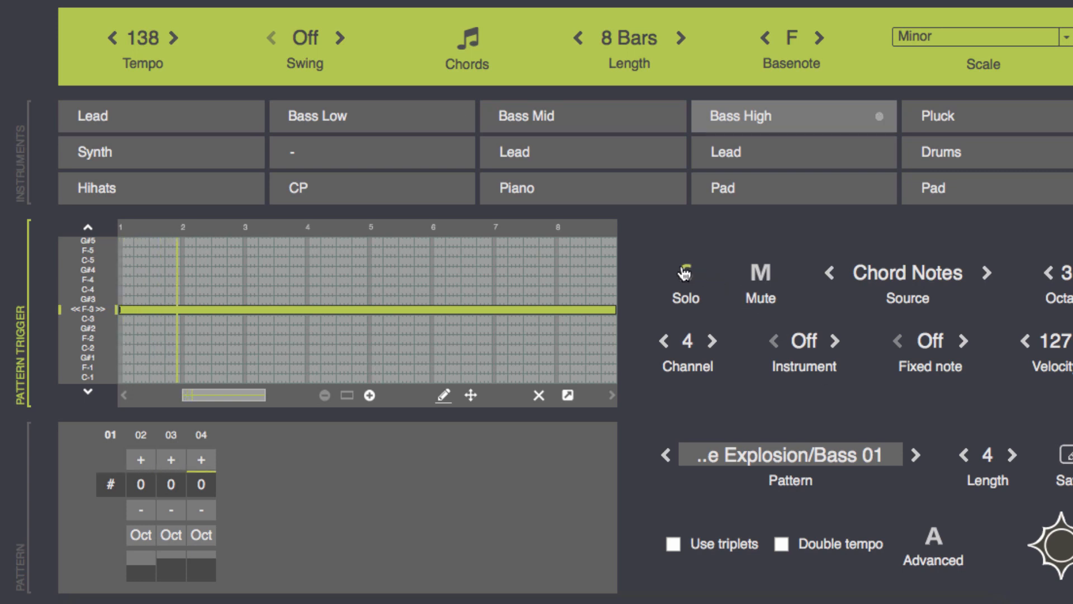
Step: Audition the preset patterns Bass 02 through Bass 05 on the soloed Bass High during playback
{"action": "left_click", "coordinate": [916, 455]}
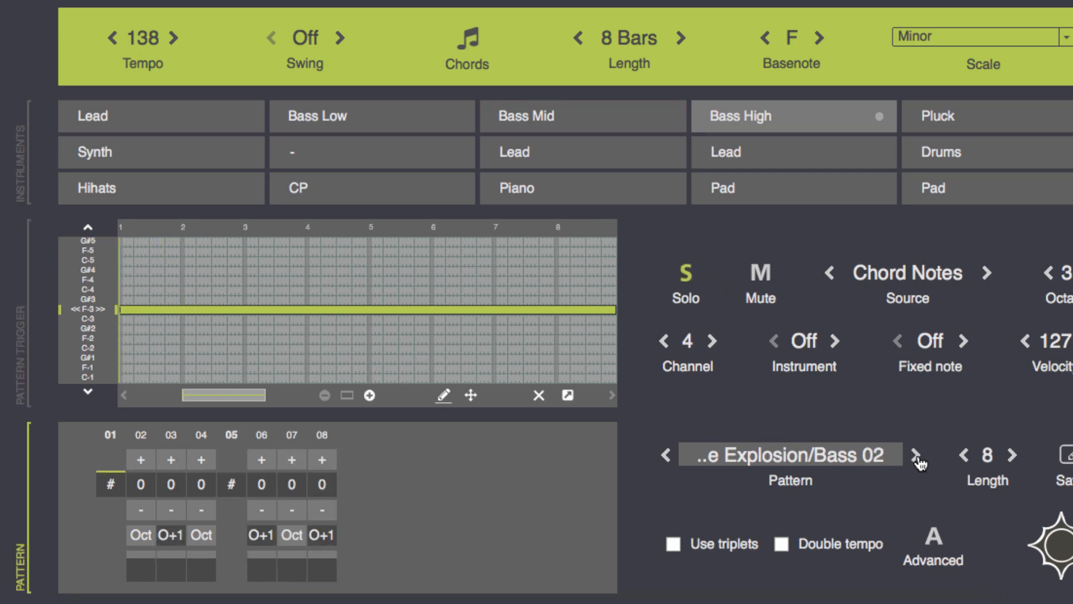
{"action": "left_click", "coordinate": [917, 457]}
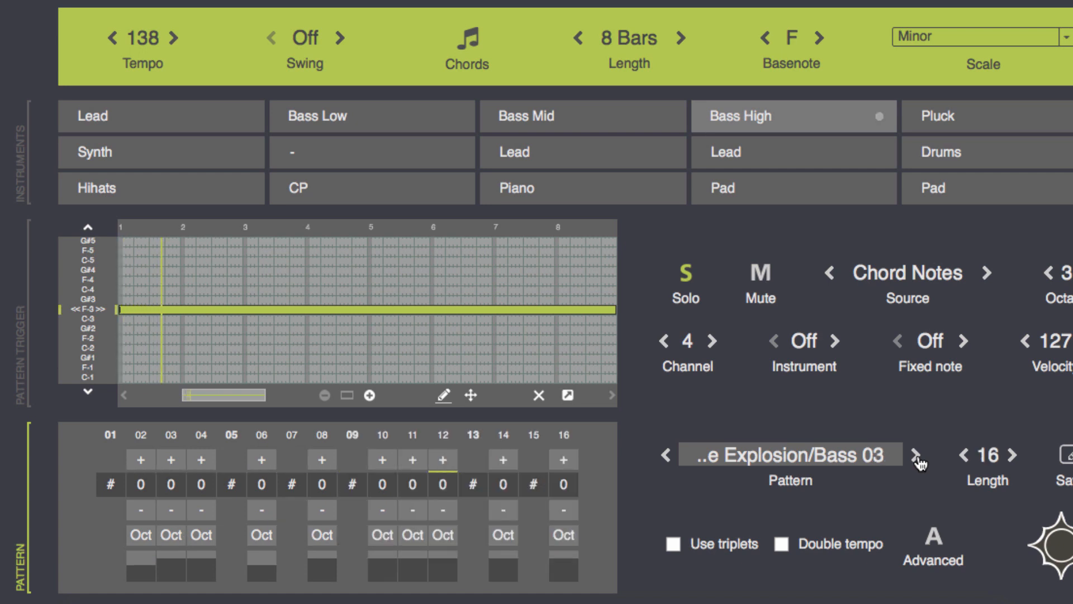
{"action": "left_click", "coordinate": [917, 457]}
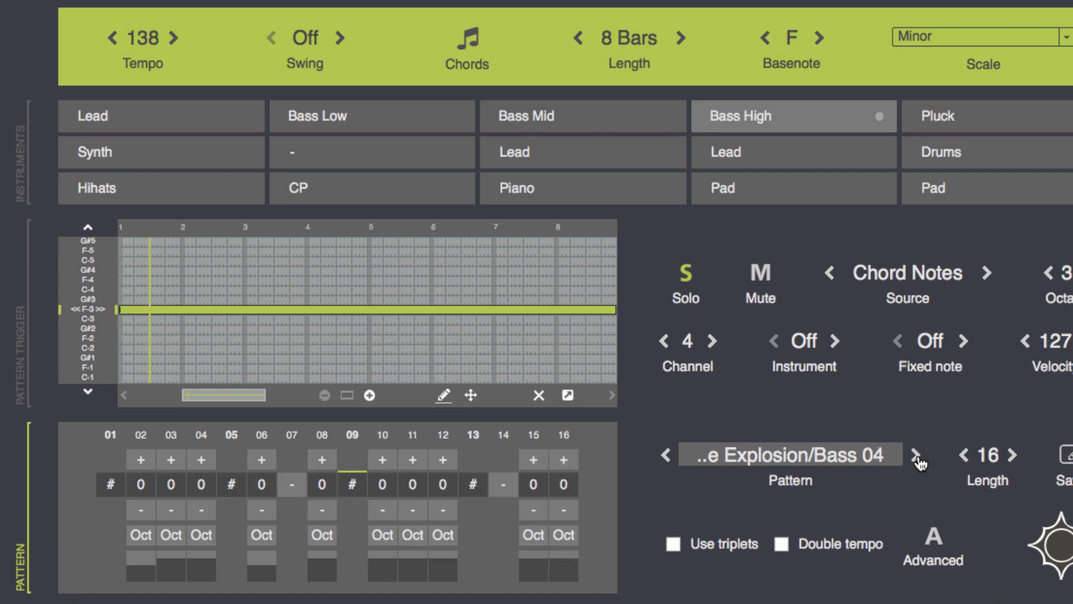
{"action": "left_click", "coordinate": [916, 456]}
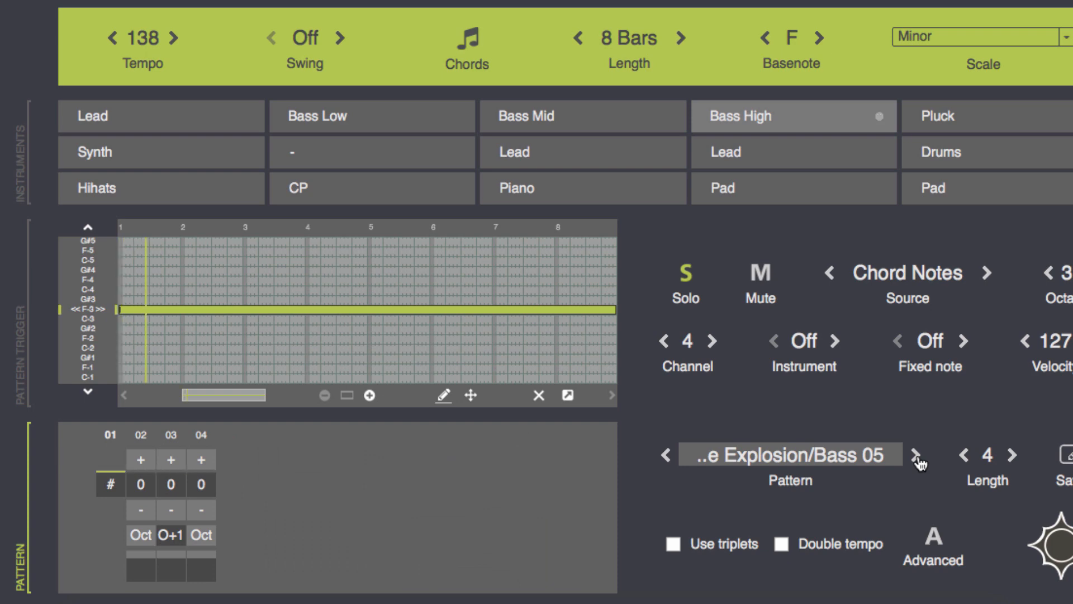